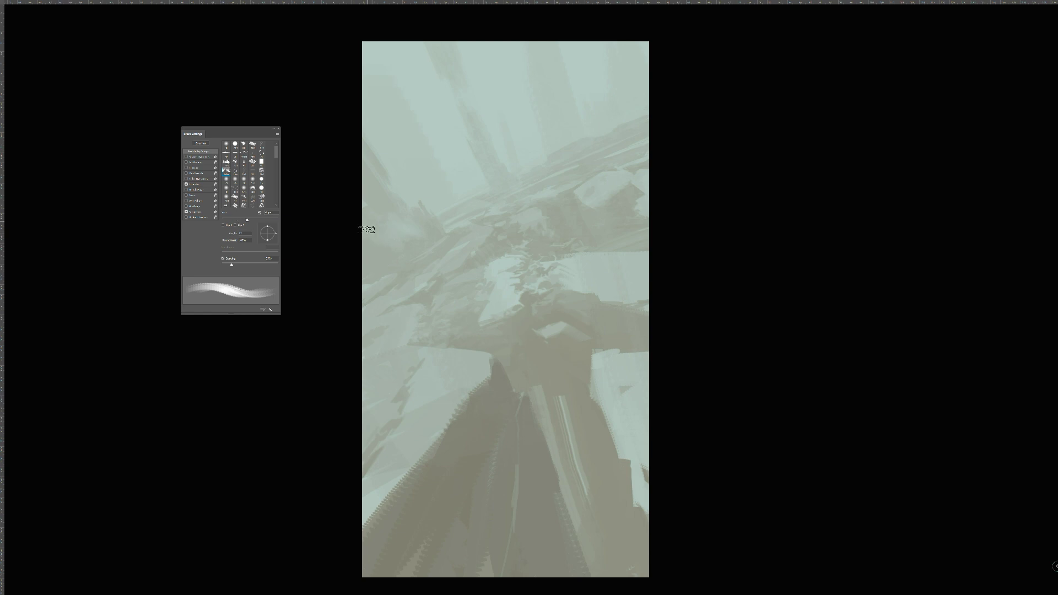
# - Paint soft strokes into the hazy distance at the canvas's left end of the horizon, alternating between smaller and larger brush sizes
pyautogui.press('[')
pyautogui.press('[')
pyautogui.press('[')
pyautogui.press('[')
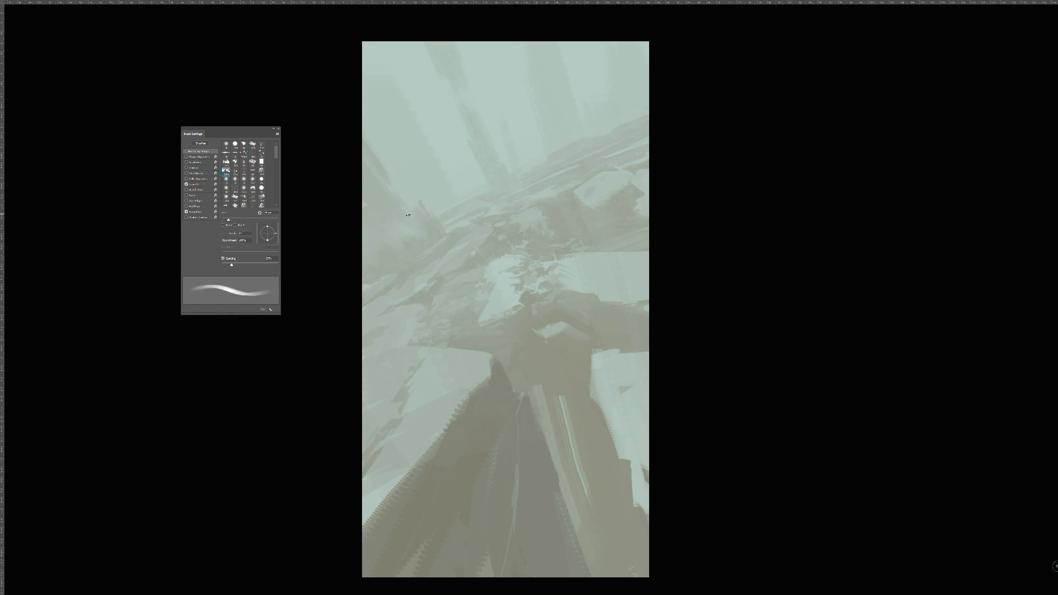
pyautogui.press('[')
pyautogui.press('[')
pyautogui.press(']')
pyautogui.press(']')
pyautogui.press(']')
pyautogui.press(']')
pyautogui.press(']')
pyautogui.press('[')
pyautogui.press('[')
pyautogui.press('[')
# - Rework the dark middle-ground patch just below the horizon near the painting's left edge with soft angled strokes
pyautogui.press('r')
pyautogui.moveTo(451, 156)
pyautogui.mouseDown()
pyautogui.moveTo(630, 95)
pyautogui.moveTo(584, 200)
pyautogui.mouseUp()
pyautogui.press('b')
pyautogui.press(']')
pyautogui.press(']')
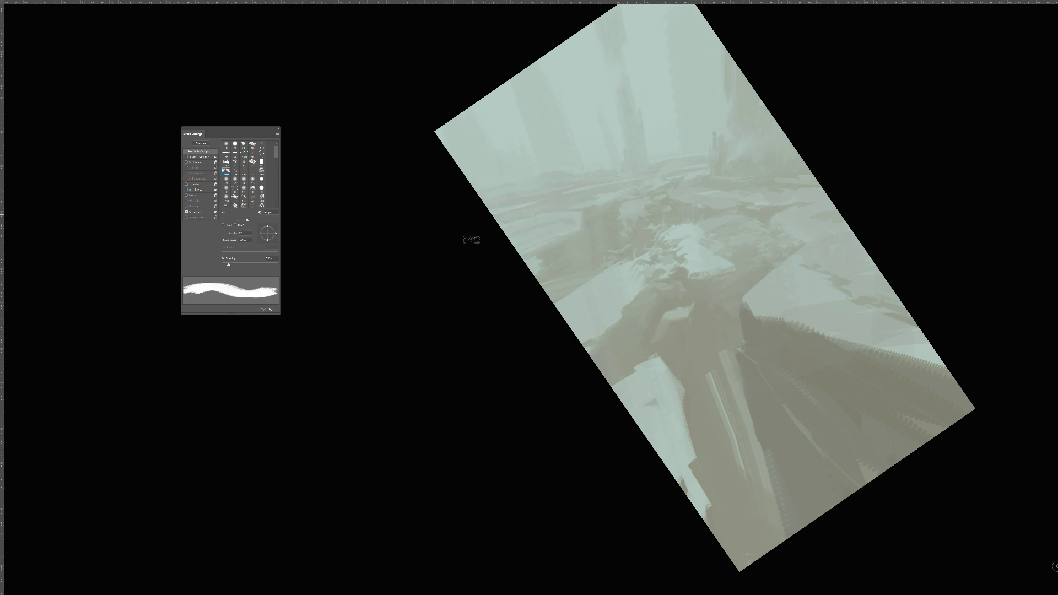
pyautogui.press('[')
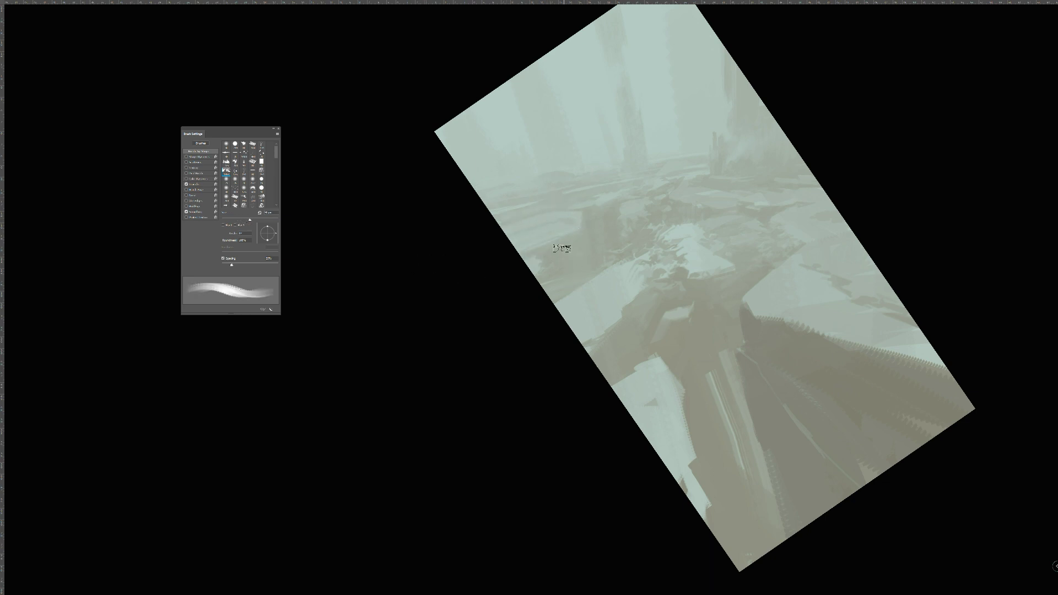
pyautogui.press('[')
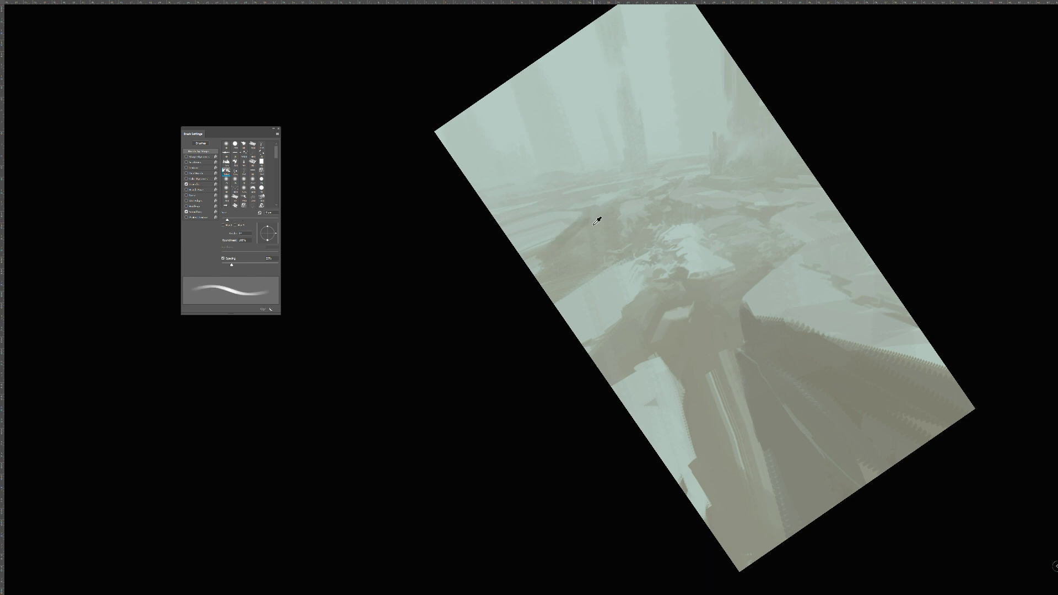
# - Sample the pale tone near the horizon and paint finer strokes over the distant terrain
pyautogui.press('[')
pyautogui.press(']')
pyautogui.press(']')
pyautogui.press('[')
pyautogui.press('[')
pyautogui.keyDown('alt'); pyautogui.click(534, 200); pyautogui.keyUp('alt')
pyautogui.press('[')
pyautogui.press('[')
pyautogui.press('[')
# - Paint broad and fine strokes along the sloping horizon in the mirrored view, and undo the last stroke
pyautogui.press('F2')
pyautogui.press('Escape')
pyautogui.hotkey('ctrl', '-')
pyautogui.moveTo(645, 332); pyautogui.dragTo(636, 304)
pyautogui.press('F2')
pyautogui.press(']')
pyautogui.press(']')
pyautogui.press(']')
pyautogui.press(']')
pyautogui.press(']')
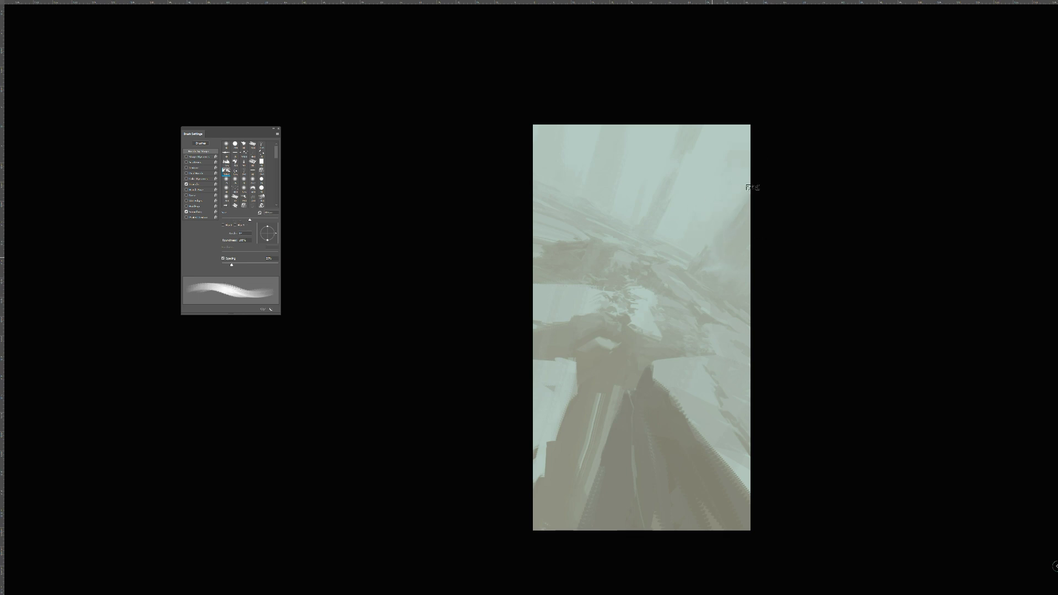
pyautogui.press('[')
pyautogui.press('[')
pyautogui.press('[')
pyautogui.press('[')
pyautogui.press('[')
pyautogui.press('[')
pyautogui.press(']')
pyautogui.hotkey('ctrl', 'z')
# - Adjust the size and placement of the painted content with Free Transform and apply it
pyautogui.hotkey('ctrl', 't')
pyautogui.moveTo(927, 334)
pyautogui.mouseDown()
pyautogui.moveTo(729, 334)
pyautogui.moveTo(681, 485)
pyautogui.moveTo(701, 294)
pyautogui.mouseUp()
pyautogui.moveTo(686, 263)
pyautogui.mouseDown()
pyautogui.moveTo(756, 208)
pyautogui.moveTo(697, 253)
pyautogui.mouseUp()
pyautogui.moveTo(663, 348)
pyautogui.mouseDown()
pyautogui.moveTo(651, 318)
pyautogui.moveTo(643, 328)
pyautogui.mouseUp()
pyautogui.press('Return')
# - Reveal the interface panels, compare the painting with the top layer hidden and shown, and undo the last edit
pyautogui.press('Tab')
pyautogui.click(996, 60)
pyautogui.click(996, 60)
pyautogui.press('e')
pyautogui.hotkey('ctrl', 'z')
# - Cover most of the pale patch at the painting's centre with a sampled brown-grey, using a small brush
pyautogui.moveTo(492, 326); pyautogui.dragTo(486, 328)
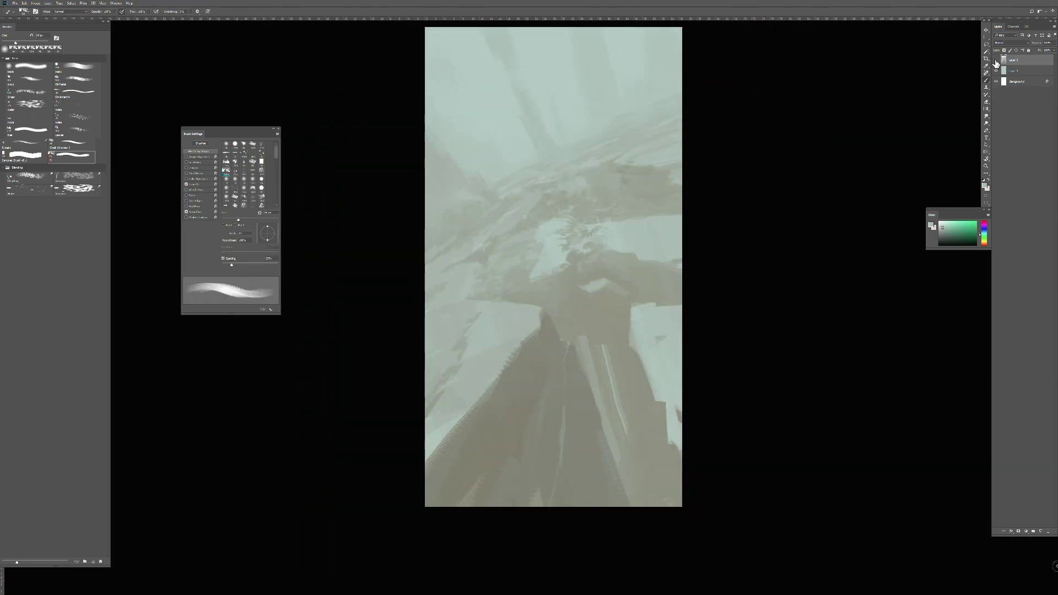
pyautogui.press('[')
pyautogui.press('[')
pyautogui.press('[')
pyautogui.keyDown('alt'); pyautogui.click(621, 287); pyautogui.keyUp('alt')
pyautogui.press('[')
pyautogui.press('[')
pyautogui.moveTo(599, 290); pyautogui.dragTo(597, 275)
pyautogui.press('[')
# - Refine the edges around the central dark mass with small strokes in tones sampled just beside it
pyautogui.keyDown('alt'); pyautogui.click(546, 280); pyautogui.keyUp('alt')
pyautogui.press('[')
pyautogui.press('[')
pyautogui.press(']')
pyautogui.press(']')
pyautogui.press(']')
pyautogui.keyDown('alt'); pyautogui.click(536, 280); pyautogui.keyUp('alt')
pyautogui.press(']')
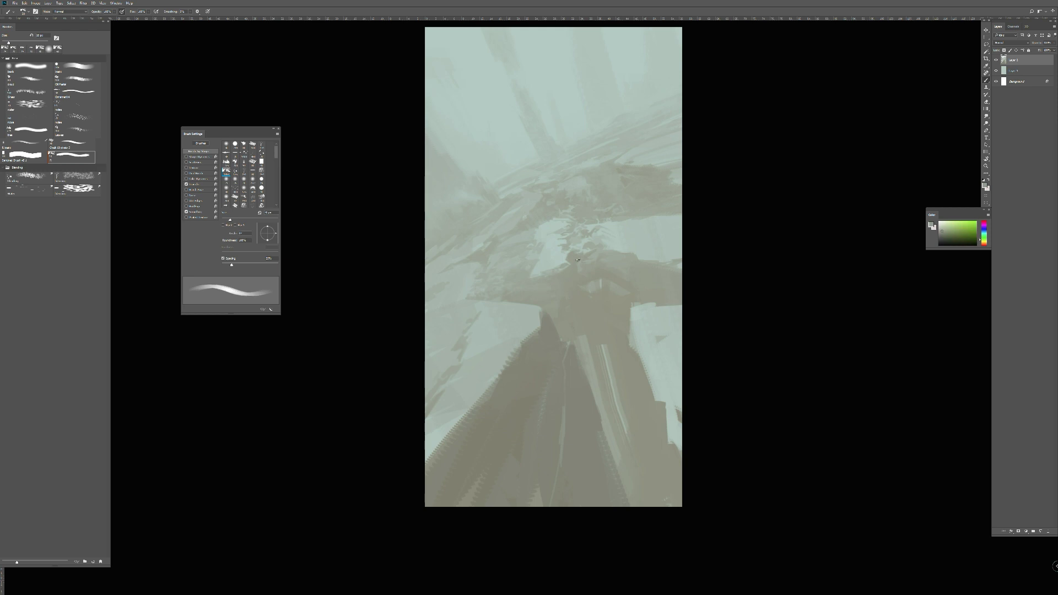
pyautogui.press(']')
# - Paint strokes along the upper edge of the dark terrain near the canvas's right side using a tone sampled there
pyautogui.keyDown('alt'); pyautogui.click(646, 168); pyautogui.keyUp('alt')
pyautogui.moveTo(652, 158)
pyautogui.mouseDown()
pyautogui.moveTo(681, 156)
pyautogui.moveTo(648, 159)
pyautogui.mouseUp()
pyautogui.press(']')
pyautogui.press(']')
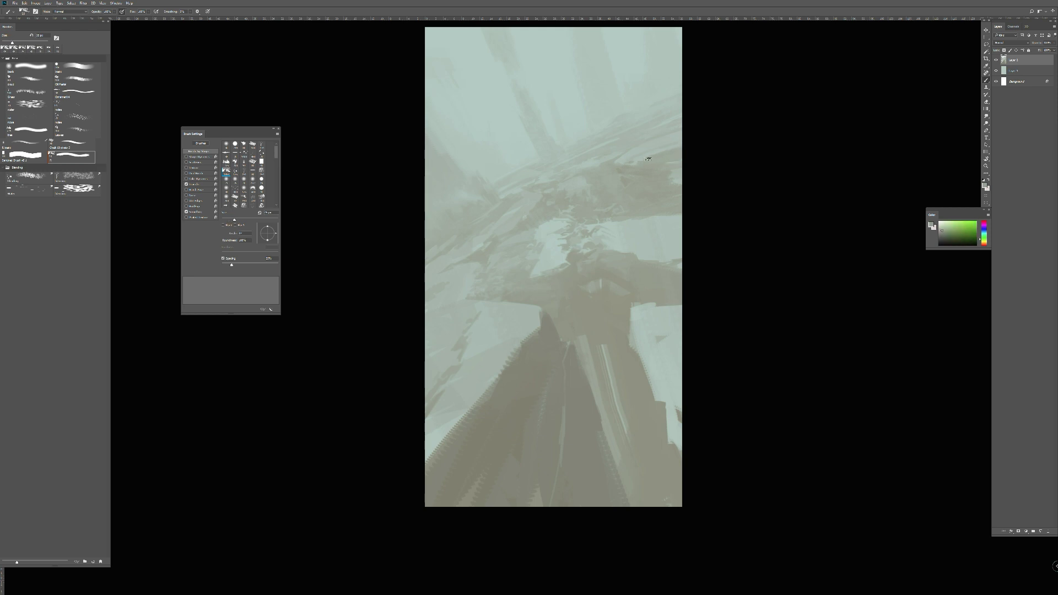
pyautogui.press('[')
pyautogui.press('[')
# - Sample the pale ground tone near the canvas's right edge and paint lighter strokes over the terrain with a larger brush
pyautogui.keyDown('alt'); pyautogui.click(648, 225); pyautogui.keyUp('alt')
pyautogui.press(']')
pyautogui.press(']')
pyautogui.press(']')
pyautogui.press(']')
pyautogui.press(']')
pyautogui.press(']')
pyautogui.press(']')
pyautogui.press(']')
pyautogui.press(']')
pyautogui.press('[')
pyautogui.press('[')
pyautogui.press('[')
pyautogui.press('[')
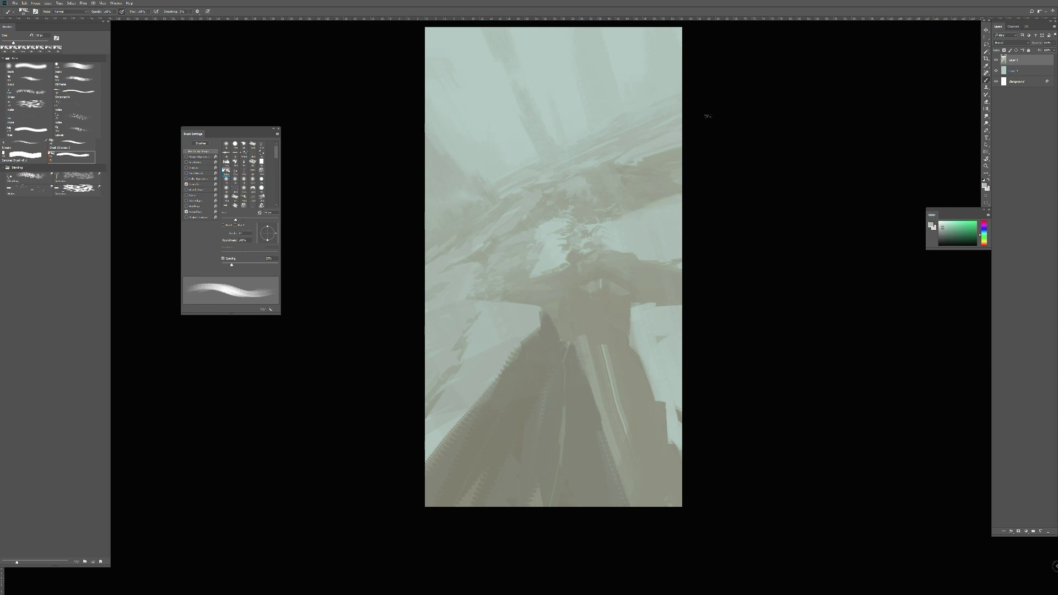
# - Paint soft haze over the left end of the horizon, then add finer strokes where the terrain meets the sky
pyautogui.moveTo(459, 184); pyautogui.dragTo(434, 149)
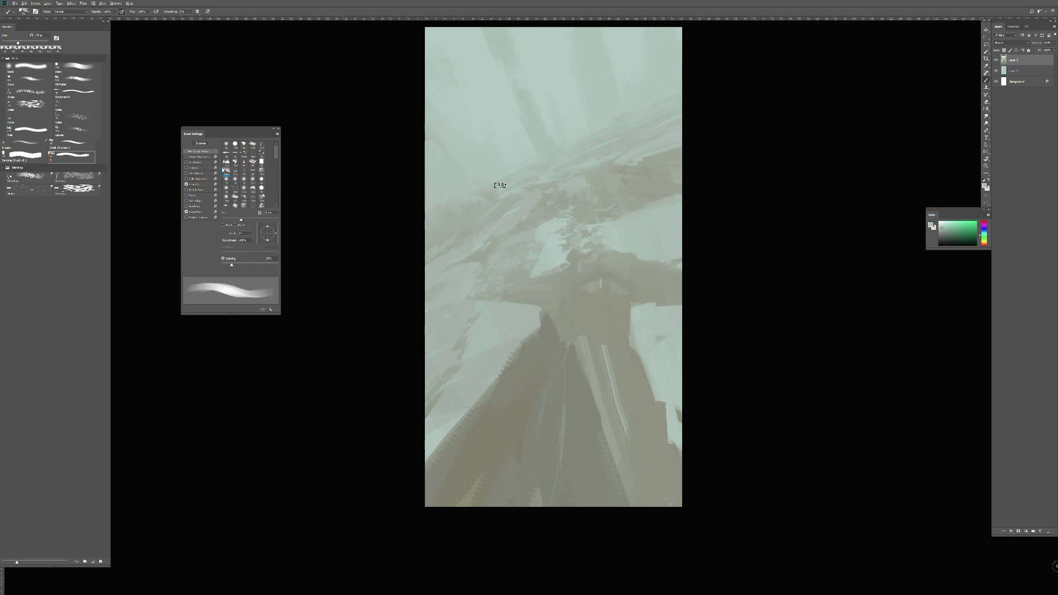
pyautogui.press('[')
pyautogui.press('[')
pyautogui.press('[')
pyautogui.press(']')
pyautogui.press(']')
pyautogui.press(']')
pyautogui.press('[')
pyautogui.press('[')
pyautogui.press('[')
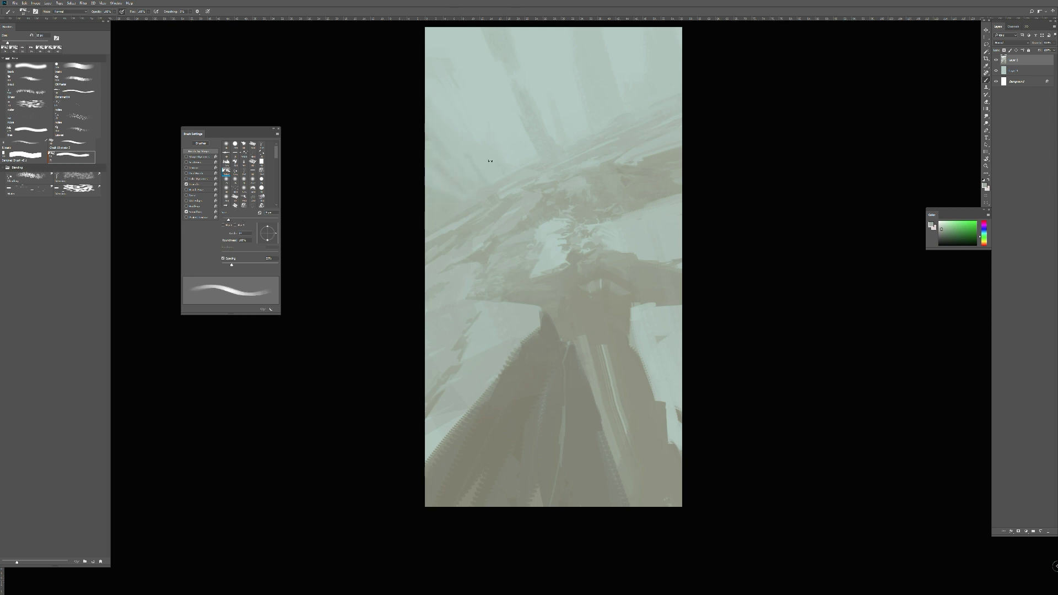
pyautogui.press('[')
# - Flip the canvas view horizontally and paint soft light strokes in the sky with a tone sampled there
pyautogui.press('h')
pyautogui.keyDown('alt'); pyautogui.click(609, 116); pyautogui.keyUp('alt')
pyautogui.press('[')
pyautogui.press(']')
pyautogui.press(']')
pyautogui.press(']')
pyautogui.press(']')
pyautogui.press(']')
pyautogui.press(']')
pyautogui.press('[')
pyautogui.press('[')
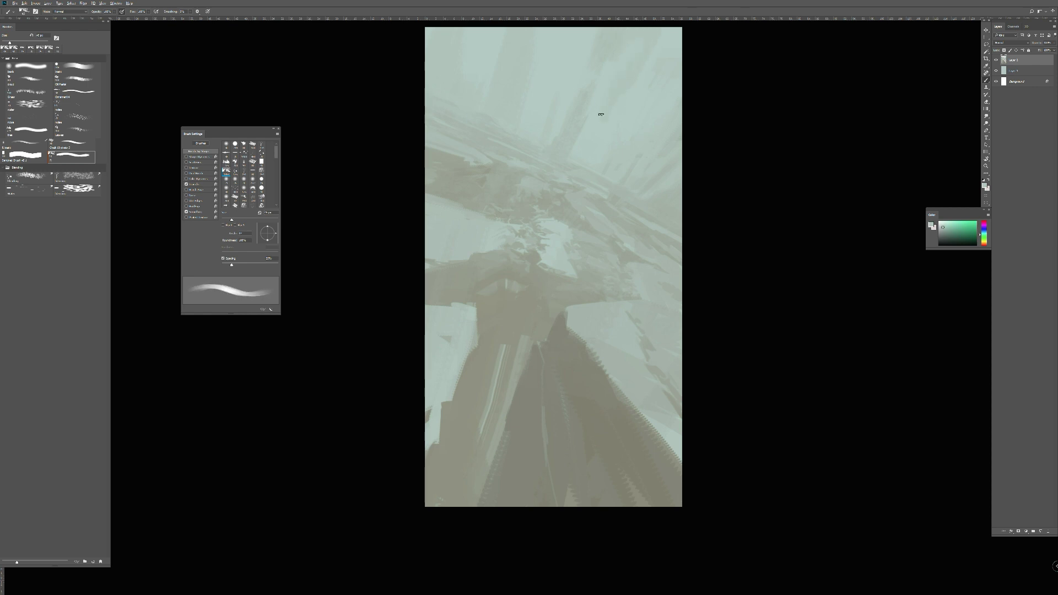
# - Sample the tone just above the sloping horizon and blend the sky into the distant terrain with progressively smaller strokes
pyautogui.keyDown('alt'); pyautogui.click(600, 155); pyautogui.keyUp('alt')
pyautogui.press(']')
pyautogui.press('[')
pyautogui.press('[')
pyautogui.press('[')
pyautogui.press('[')
pyautogui.press('[')
pyautogui.press('[')
# - Flip the canvas view back and paint thin strokes over the dark diagonal streak in the sky
pyautogui.press('h')
pyautogui.press(']')
pyautogui.press(']')
pyautogui.press(']')
pyautogui.press(']')
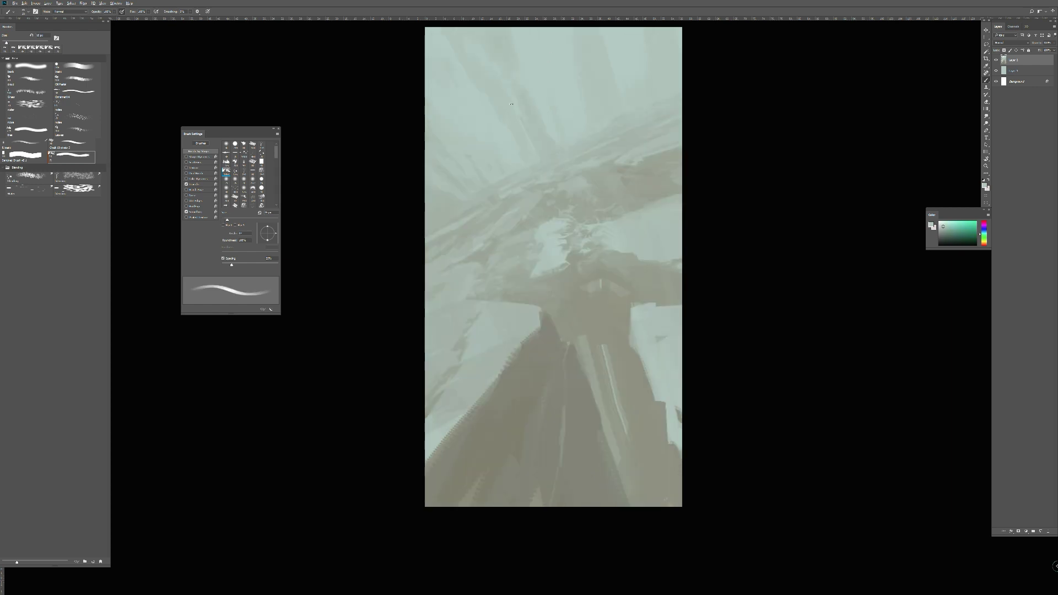
# - Add a new layer above the painting and switch to a different textured brush preset
pyautogui.click(1042, 529)
pyautogui.press('[')
pyautogui.press('[')
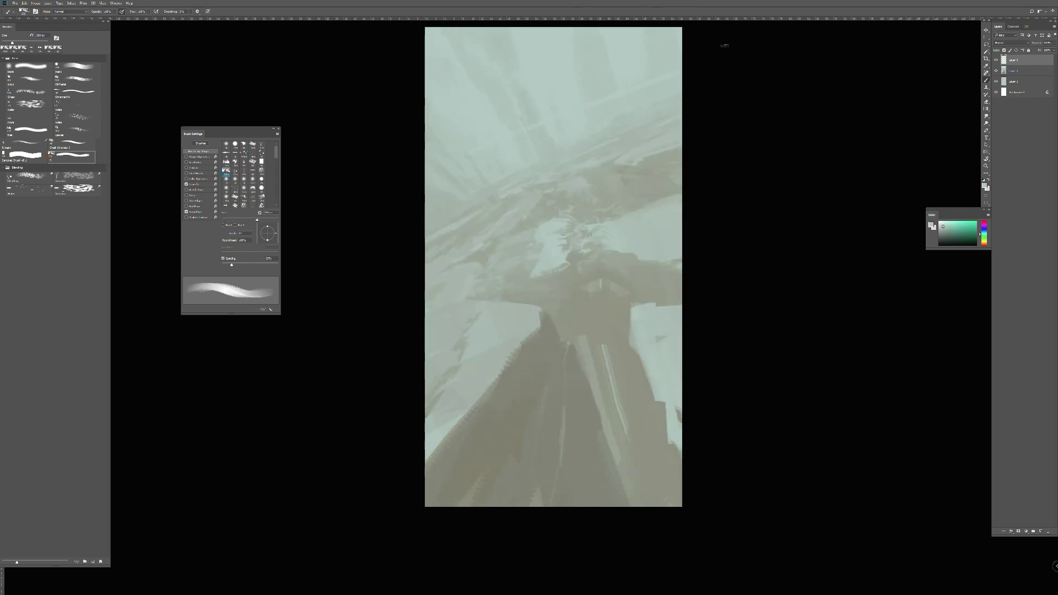
pyautogui.rightClick(614, 191)
pyautogui.click(701, 275)
pyautogui.click(540, 279)
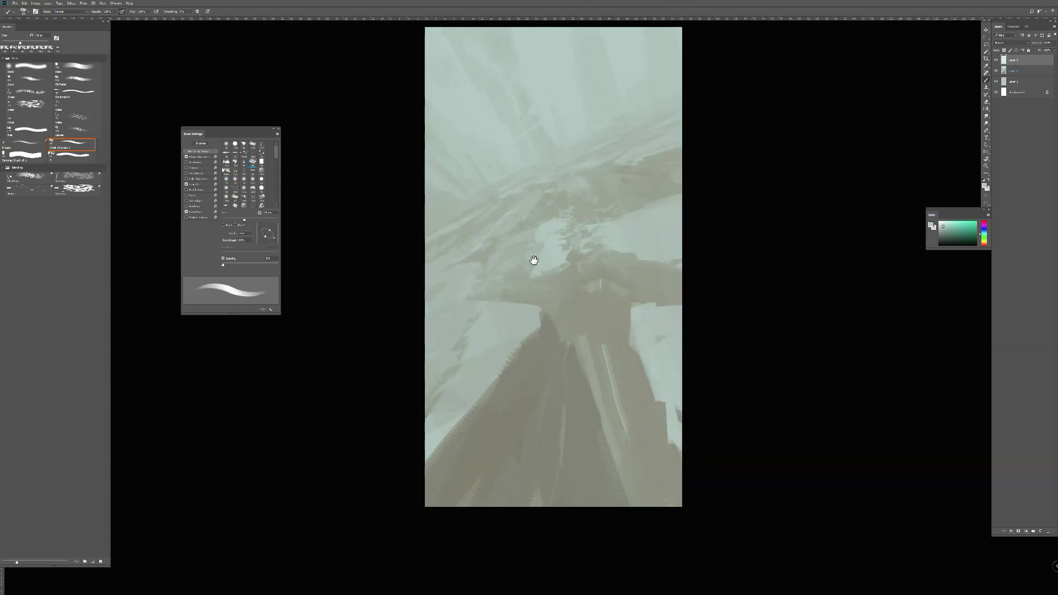
# - Try a stroke in the upper sky with a smaller brush and a different hue
pyautogui.press('[')
pyautogui.press('[')
pyautogui.press('[')
pyautogui.hotkey('ctrl', 'z')
pyautogui.click(984, 241)
pyautogui.moveTo(538, 72); pyautogui.dragTo(491, 124)
pyautogui.hotkey('ctrl', 'z')
# - Sample a tone from the middle terrain and dab it at low opacity over the pale patch and the ridge below
pyautogui.press('[')
pyautogui.press('[')
pyautogui.press('[')
pyautogui.press(']')
pyautogui.press(']')
pyautogui.press(']')
pyautogui.press(']')
pyautogui.press(']')
pyautogui.press(']')
pyautogui.press(']')
pyautogui.press(']')
pyautogui.press(']')
pyautogui.keyDown('alt'); pyautogui.click(627, 233); pyautogui.keyUp('alt')
pyautogui.press('1')
pyautogui.press('1')
pyautogui.click(534, 249)
pyautogui.press('[')
pyautogui.click(577, 310)
pyautogui.press('[')
pyautogui.press('[')
# - Sample the muted foreground tone and paint a dark ledge at full opacity across the pale patch beside the foreground form
pyautogui.keyDown('alt'); pyautogui.click(653, 419); pyautogui.keyUp('alt')
pyautogui.press(']')
pyautogui.press(']')
pyautogui.press(']')
pyautogui.press(']')
pyautogui.press(']')
pyautogui.press(']')
pyautogui.press(']')
pyautogui.press('0')
pyautogui.moveTo(629, 378)
pyautogui.mouseDown()
pyautogui.moveTo(678, 421)
pyautogui.moveTo(695, 392)
pyautogui.mouseUp()
pyautogui.hotkey('ctrl', 'z')
pyautogui.hotkey('ctrl', 'z')
pyautogui.press('[')
pyautogui.press('[')
pyautogui.press('[')
pyautogui.moveTo(681, 436)
pyautogui.mouseDown()
pyautogui.moveTo(645, 398)
pyautogui.moveTo(696, 412)
pyautogui.mouseUp()
pyautogui.hotkey('ctrl', 'z')
# - Paint a long stroke down the edge of the dark foreground form with the canvas view flipped
pyautogui.moveTo(503, 347); pyautogui.dragTo(498, 458)
pyautogui.press(']')
pyautogui.press(']')
pyautogui.press(']')
pyautogui.press(']')
pyautogui.press(']')
pyautogui.press(']')
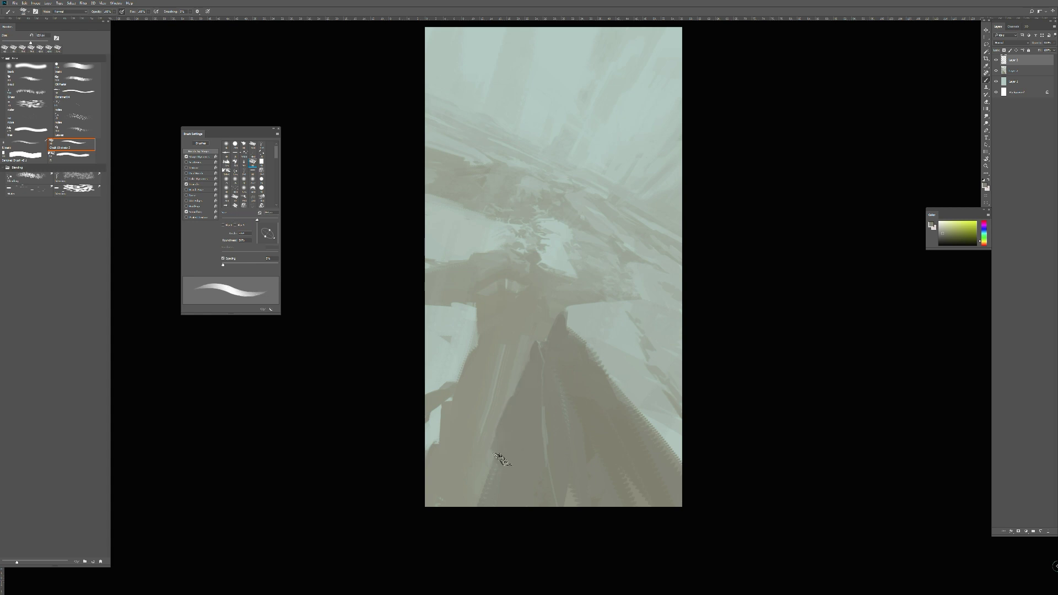
# - Choose another brush preset, add a new layer and stamp texture over the middle terrain with an enlarged tip
pyautogui.rightClick(570, 316)
pyautogui.doubleClick(772, 361)
pyautogui.hotkey('ctrl', 'shift', 'alt', 'n')
pyautogui.press(']')
pyautogui.press(']')
pyautogui.press(']')
pyautogui.press(']')
pyautogui.press(']')
pyautogui.press(']')
pyautogui.press(']')
pyautogui.click(534, 279)
# - Free-transform the stamped texture so it follows the slope of the middle terrain
pyautogui.hotkey('ctrl', 't')
pyautogui.moveTo(760, 377); pyautogui.dragTo(725, 429)
pyautogui.moveTo(654, 391); pyautogui.dragTo(722, 467)
pyautogui.moveTo(690, 347); pyautogui.dragTo(638, 458)
pyautogui.moveTo(754, 312)
pyautogui.mouseDown()
pyautogui.moveTo(648, 346)
pyautogui.moveTo(479, 333)
pyautogui.mouseUp()
pyautogui.press('Return')
pyautogui.press('b')
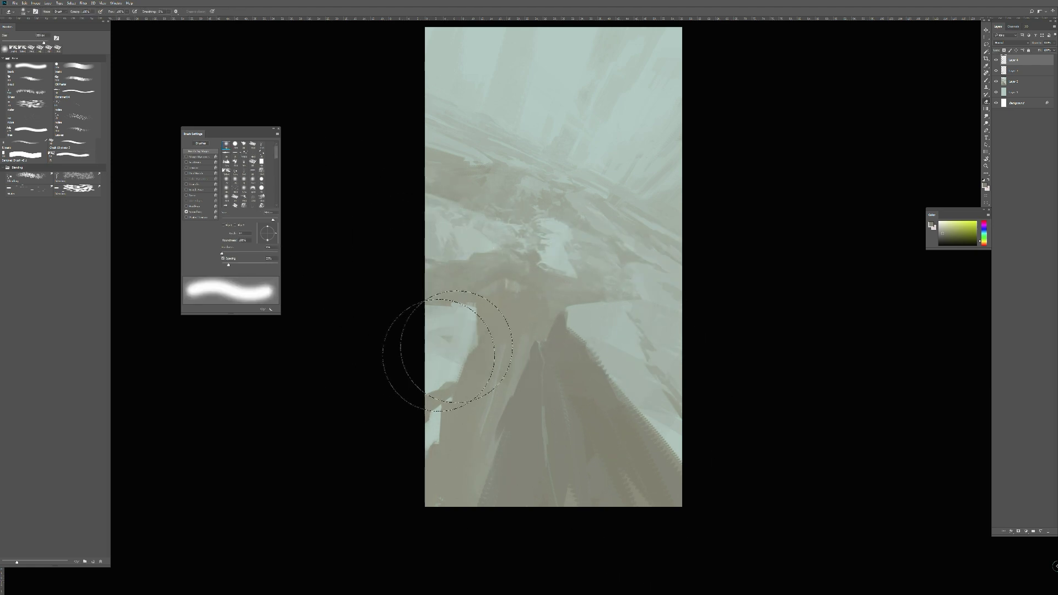
# - Duplicate the texture layer and reposition the copy over the sloping terrain below the horizon
pyautogui.hotkey('ctrl', 'j')
pyautogui.moveTo(609, 326)
pyautogui.mouseDown()
pyautogui.moveTo(699, 352)
pyautogui.moveTo(690, 305)
pyautogui.mouseUp()
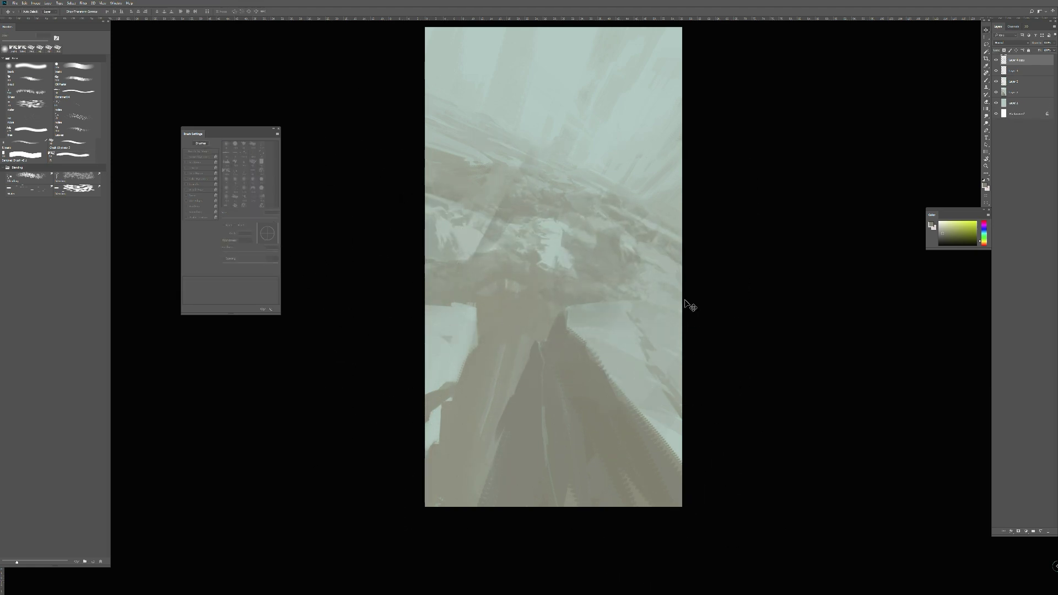
pyautogui.moveTo(601, 270); pyautogui.dragTo(628, 370)
pyautogui.press('[')
pyautogui.press('[')
pyautogui.press('[')
pyautogui.press('[')
pyautogui.press('[')
pyautogui.press('[')
pyautogui.press('[')
pyautogui.press('[')
pyautogui.press('[')
pyautogui.press('[')
pyautogui.press('[')
pyautogui.press('[')
pyautogui.keyDown('ctrl'); pyautogui.moveTo(666, 293); pyautogui.dragTo(622, 311); pyautogui.keyUp('ctrl')
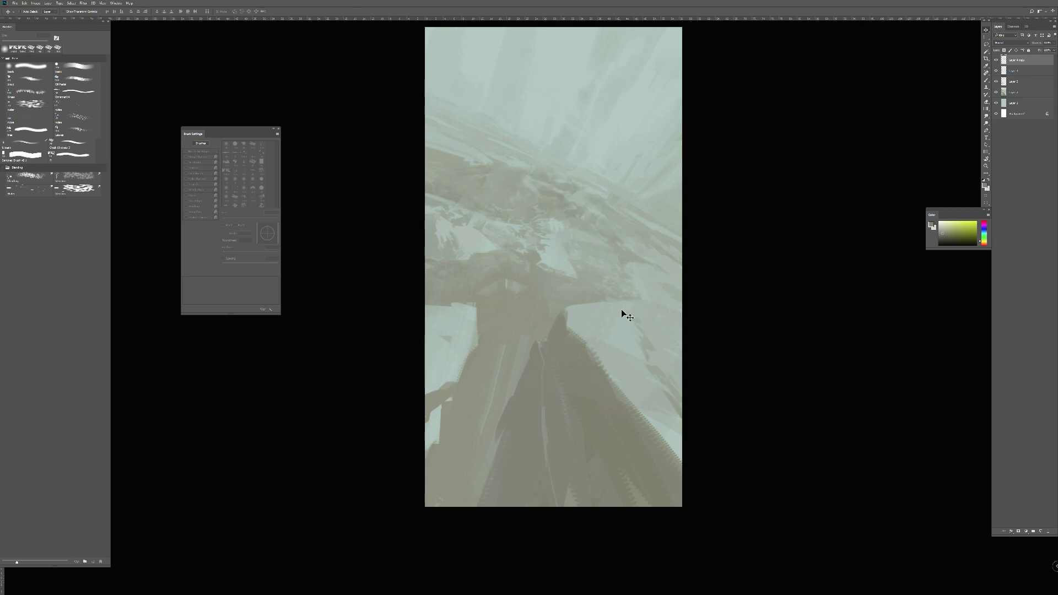
# - Flip the canvas view horizontally and merge the duplicated texture layer into the one below
pyautogui.press(']')
pyautogui.press(']')
pyautogui.press(']')
pyautogui.press(']')
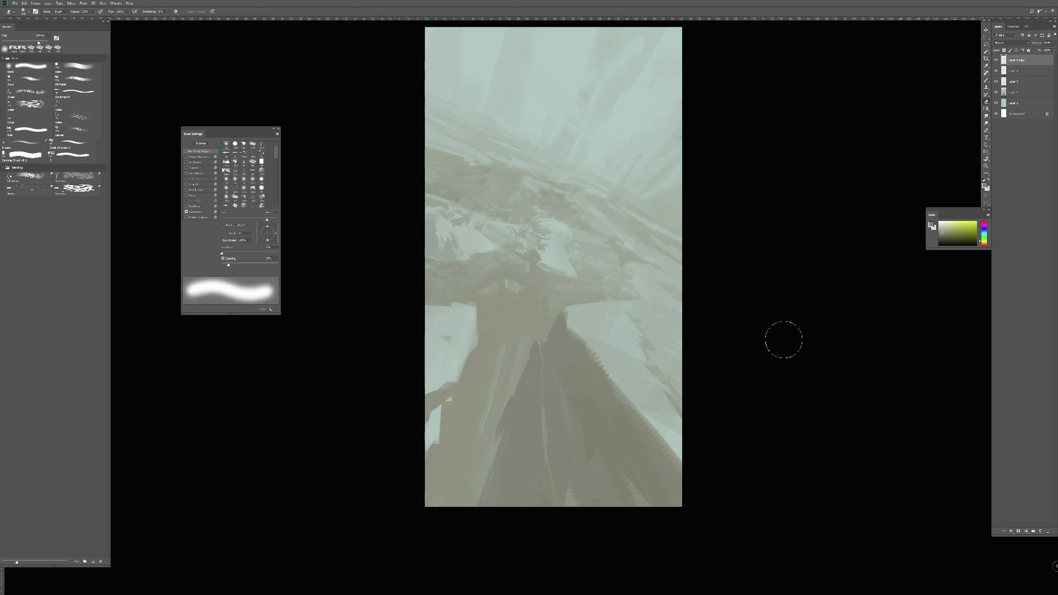
pyautogui.hotkey('ctrl', 'shift', 'h')
pyautogui.hotkey('ctrl', 'e')
# - Smudge the distant terrain where the sloping horizon meets the canvas edge, using the textured smudge brush
pyautogui.press('[')
pyautogui.press('[')
pyautogui.press('r')
pyautogui.moveTo(673, 151); pyautogui.dragTo(636, 162)
pyautogui.press('[')
pyautogui.moveTo(679, 152); pyautogui.dragTo(623, 171)
pyautogui.press(']')
pyautogui.press(']')
pyautogui.press('[')
pyautogui.press('[')
pyautogui.press('[')
pyautogui.press(']')
pyautogui.press(']')
pyautogui.press(']')
pyautogui.press(']')
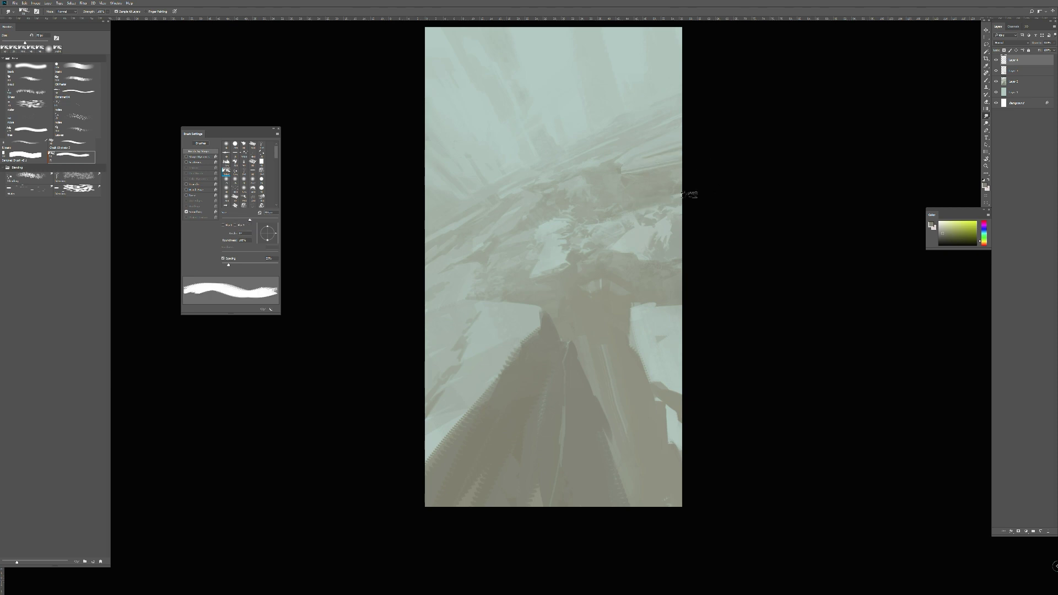
# - Smudge finer streaks along the sloping horizon with a much smaller brush
pyautogui.press('[')
pyautogui.press('[')
pyautogui.press('[')
pyautogui.press('[')
pyautogui.press('[')
pyautogui.press('[')
pyautogui.press('[')
pyautogui.press('[')
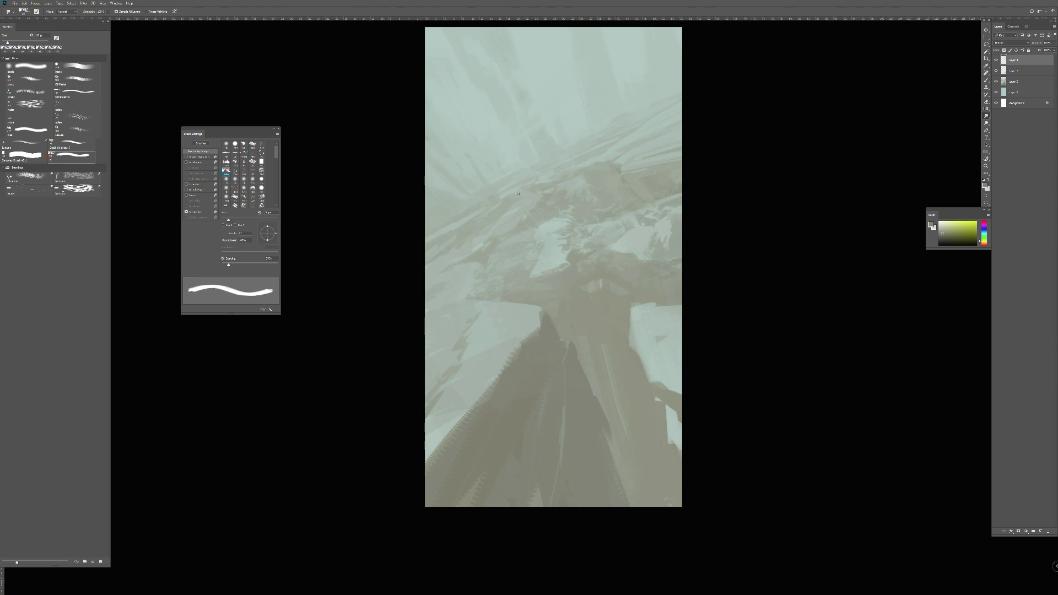
pyautogui.press(']')
pyautogui.press(']')
pyautogui.press('[')
pyautogui.press('[')
# - Flip the canvas view horizontally
pyautogui.press('F2')
pyautogui.press('F3')
pyautogui.hotkey('ctrl', 'z')
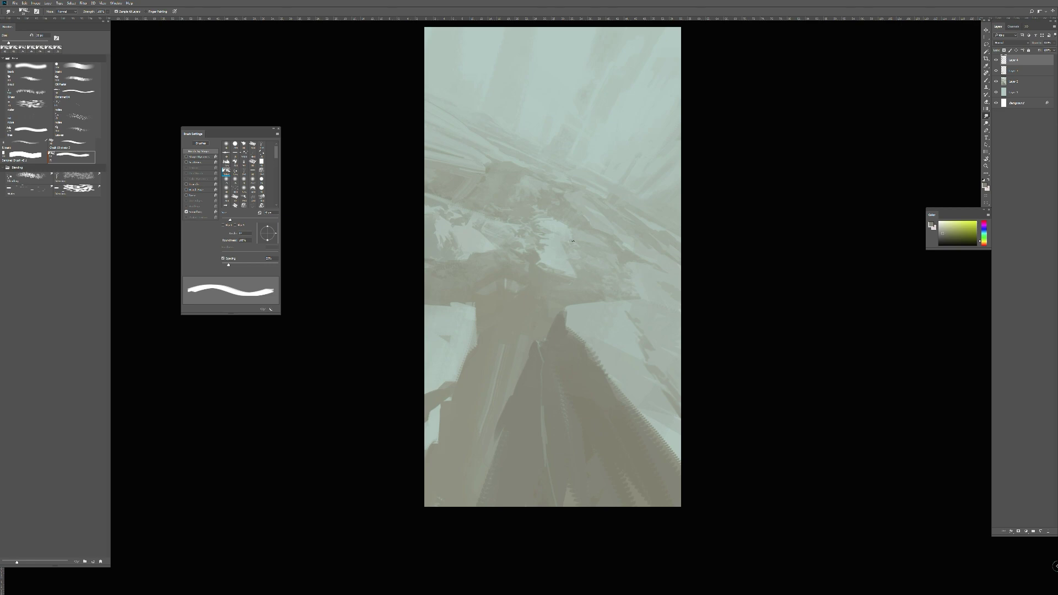
# - Try a Brush stroke across the base of the dark foreground form
pyautogui.press('b')
pyautogui.press('[')
pyautogui.press('[')
pyautogui.press('[')
pyautogui.press('[')
pyautogui.press('[')
pyautogui.moveTo(541, 485); pyautogui.dragTo(490, 593)
pyautogui.press('[')
pyautogui.press('[')
pyautogui.hotkey('ctrl', 'z')
# - Paint a diagonal stroke down the slope of the dark foreground form with a smaller brush
pyautogui.press('[')
pyautogui.press('[')
pyautogui.press('[')
pyautogui.moveTo(574, 355); pyautogui.dragTo(647, 453)
# - Set the brush opacity to 30%, pick a warm orange hue and tint the lower part of the dark foreground form
pyautogui.press('[')
pyautogui.press('[')
pyautogui.press('[')
pyautogui.press('[')
pyautogui.press('3')
pyautogui.click(985, 244)
pyautogui.press('[')
pyautogui.press('[')
pyautogui.press('[')
pyautogui.press('[')
pyautogui.moveTo(583, 406)
pyautogui.mouseDown()
pyautogui.moveTo(631, 454)
pyautogui.moveTo(611, 520)
pyautogui.mouseUp()
# - Paint thin strokes down the lighter ridge beside the dark foreground form and switch to the Smudge tool
pyautogui.press('[')
pyautogui.press('[')
pyautogui.press('[')
pyautogui.press('[')
pyautogui.press('[')
pyautogui.press('[')
pyautogui.press('[')
pyautogui.press('[')
pyautogui.moveTo(485, 342); pyautogui.dragTo(451, 436)
pyautogui.moveTo(448, 394); pyautogui.dragTo(431, 417)
pyautogui.press('r')
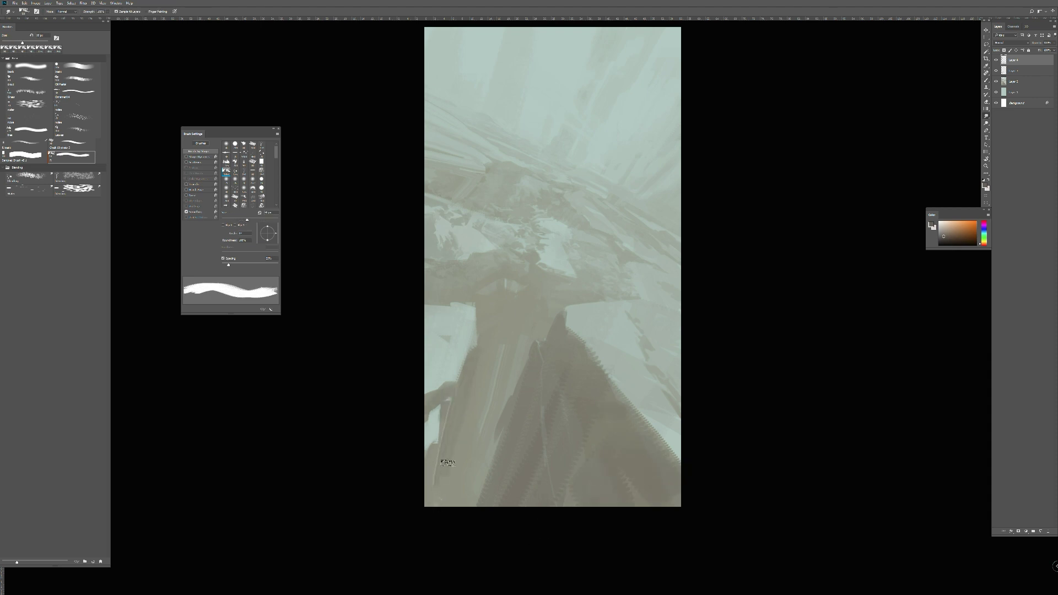
# - Sample muted greys with the Brush and paint soft light strokes over the lower part of the pale slope beside the dark foreground form
pyautogui.press('b')
pyautogui.keyDown('alt'); pyautogui.click(528, 359); pyautogui.keyUp('alt')
pyautogui.keyDown('alt'); pyautogui.click(483, 410); pyautogui.keyUp('alt')
pyautogui.press('[')
pyautogui.press('[')
pyautogui.moveTo(487, 429)
pyautogui.mouseDown()
pyautogui.moveTo(454, 498)
pyautogui.moveTo(485, 499)
pyautogui.mouseUp()
pyautogui.moveTo(480, 459); pyautogui.dragTo(444, 483)
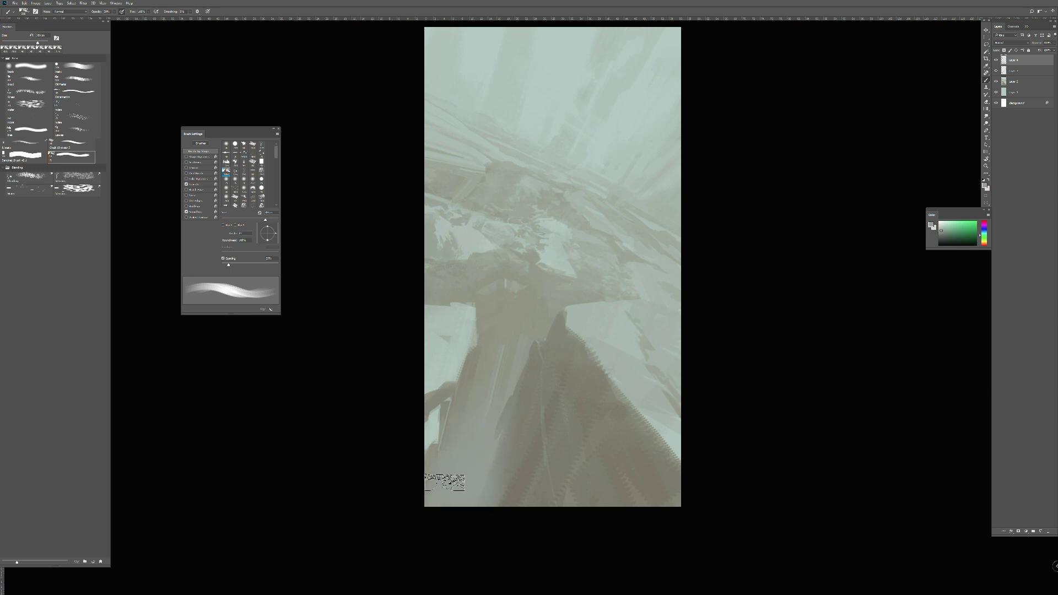
# - Smudge the pale slope beside the dark foreground form and flip the canvas horizontally
pyautogui.press('r')
pyautogui.press('[')
pyautogui.press('[')
pyautogui.press(']')
pyautogui.hotkey('ctrl', 'shift', 'h')
# - Sample the misty green-grey near the horizon and paint short Brush strokes along the far end of the sloping horizon
pyautogui.press('b')
pyautogui.keyDown('alt'); pyautogui.click(458, 190); pyautogui.keyUp('alt')
pyautogui.moveTo(453, 190)
pyautogui.mouseDown()
pyautogui.moveTo(420, 216)
pyautogui.moveTo(440, 210)
pyautogui.mouseUp()
pyautogui.press('[')
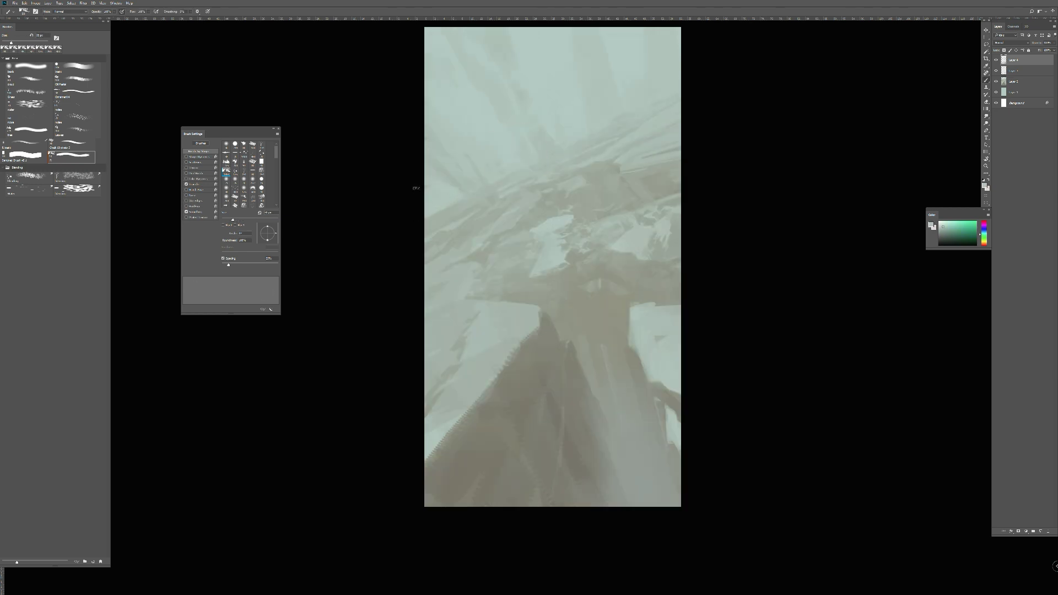
pyautogui.press(']')
pyautogui.press('[')
pyautogui.moveTo(455, 167)
pyautogui.mouseDown()
pyautogui.moveTo(444, 176)
pyautogui.moveTo(469, 187)
pyautogui.mouseUp()
# - Paint low-opacity strokes down the outer slope of the dark foreground form and pick a darker muted yellow as the paint colour
pyautogui.press(']')
pyautogui.press(']')
pyautogui.press(']')
pyautogui.press(']')
pyautogui.press(']')
pyautogui.press(']')
pyautogui.press('[')
pyautogui.press('[')
pyautogui.press('[')
pyautogui.press(']')
pyautogui.press('[')
pyautogui.press('[')
pyautogui.press('[')
pyautogui.press(']')
pyautogui.press(']')
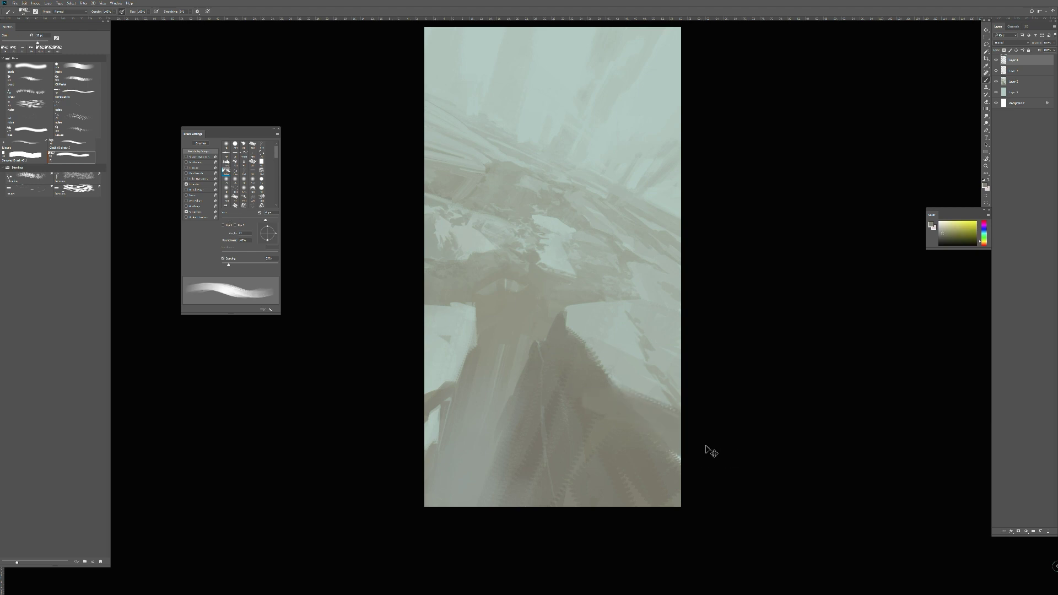
pyautogui.press('[')
pyautogui.press('4')
pyautogui.press('4')
pyautogui.moveTo(628, 397); pyautogui.dragTo(675, 415)
pyautogui.moveTo(607, 381)
pyautogui.mouseDown()
pyautogui.moveTo(682, 441)
pyautogui.moveTo(623, 455)
pyautogui.mouseUp()
pyautogui.press('[')
pyautogui.press('[')
pyautogui.click(947, 237)
# - Try large diagonal strokes down the dark foreground form, lowering the brush opacity to 30% for the second one
pyautogui.press(']')
pyautogui.press(']')
pyautogui.press(']')
pyautogui.press(']')
pyautogui.press(']')
pyautogui.press(']')
pyautogui.press(']')
pyautogui.press(']')
pyautogui.press(']')
pyautogui.moveTo(557, 375); pyautogui.dragTo(505, 485)
pyautogui.hotkey('ctrl', 'z')
pyautogui.press('[')
pyautogui.press('[')
pyautogui.press('3')
pyautogui.moveTo(558, 411); pyautogui.dragTo(511, 500)
pyautogui.hotkey('ctrl', 'z')
# - Set the brush opacity to 10% and add a tiny stroke beside the dark form's peak with a much smaller brush
pyautogui.press('[')
pyautogui.press('[')
pyautogui.press('[')
pyautogui.press('[')
pyautogui.press('[')
pyautogui.press('[')
pyautogui.press('[')
pyautogui.press('[')
pyautogui.press('[')
pyautogui.press('[')
pyautogui.press('1')
pyautogui.press('[')
pyautogui.press('[')
pyautogui.press('[')
pyautogui.press('[')
pyautogui.press('[')
pyautogui.moveTo(585, 346); pyautogui.dragTo(583, 340)
pyautogui.press('[')
pyautogui.press('[')
pyautogui.press('[')
pyautogui.press('[')
pyautogui.press('[')
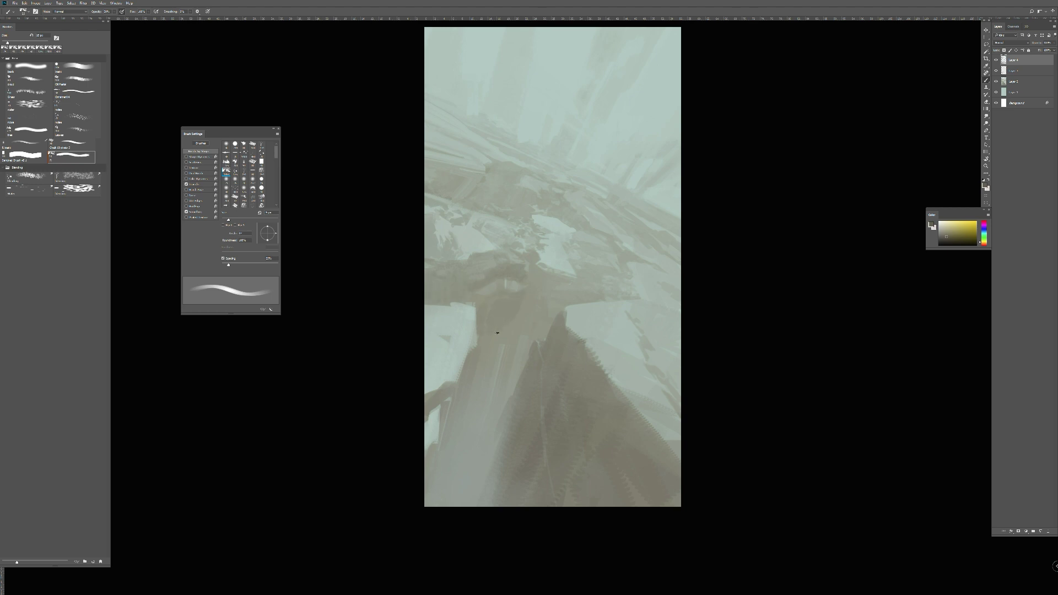
# - Sample greys around the junction of the ridge and the dark form's peak and paint short strokes across it
pyautogui.press(']')
pyautogui.press('[')
pyautogui.keyDown('alt'); pyautogui.click(514, 297); pyautogui.keyUp('alt')
pyautogui.keyDown('alt'); pyautogui.click(554, 307); pyautogui.keyUp('alt')
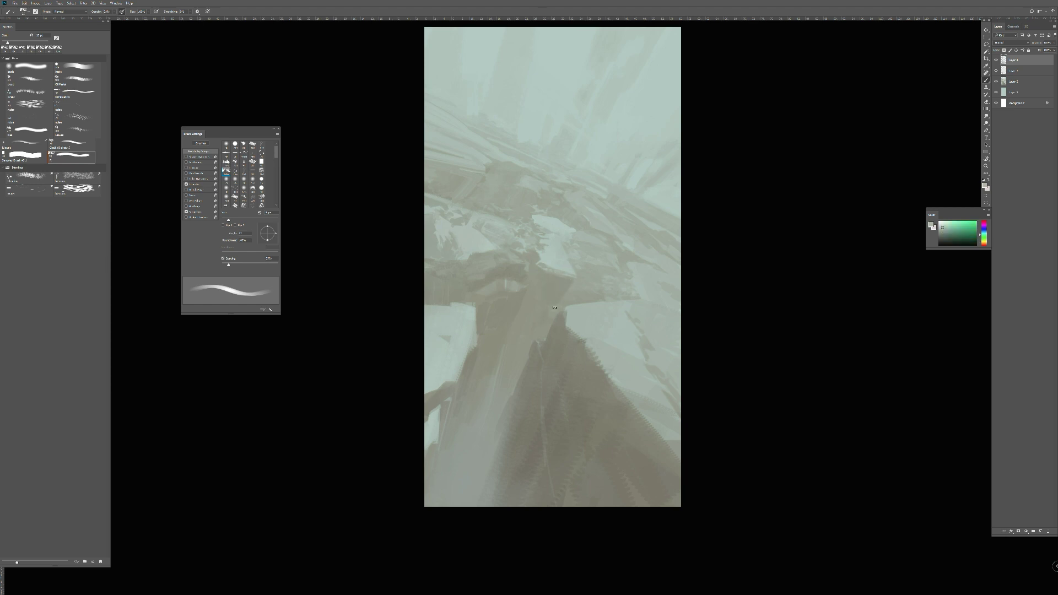
pyautogui.keyDown('alt'); pyautogui.click(566, 303); pyautogui.keyUp('alt')
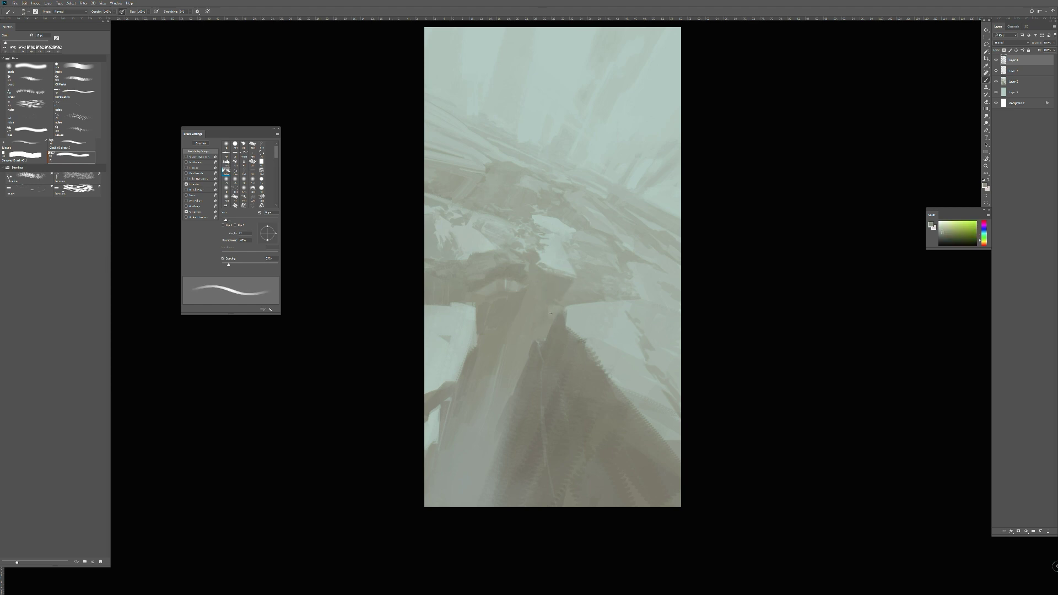
pyautogui.press(']')
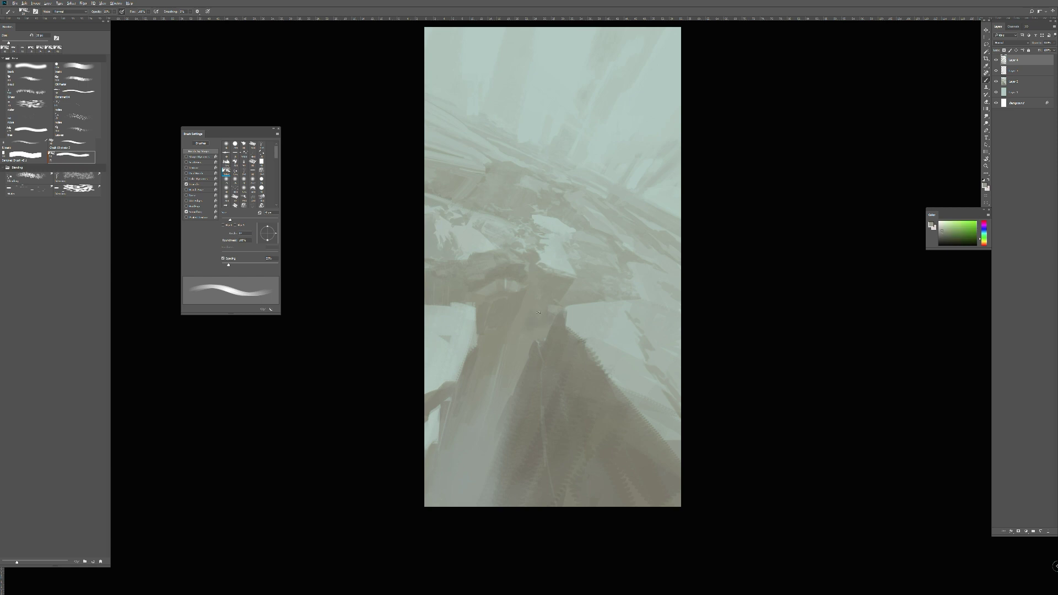
pyautogui.press('[')
pyautogui.moveTo(539, 313)
pyautogui.mouseDown()
pyautogui.moveTo(548, 315)
pyautogui.moveTo(530, 327)
pyautogui.mouseUp()
# - Dab sampled grey tones beside the dark form's peak with a slightly larger brush and flip the canvas horizontally
pyautogui.press('[')
pyautogui.press(']')
pyautogui.press(']')
pyautogui.press(']')
pyautogui.press(']')
pyautogui.keyDown('alt'); pyautogui.click(518, 333); pyautogui.keyUp('alt')
pyautogui.click(519, 348)
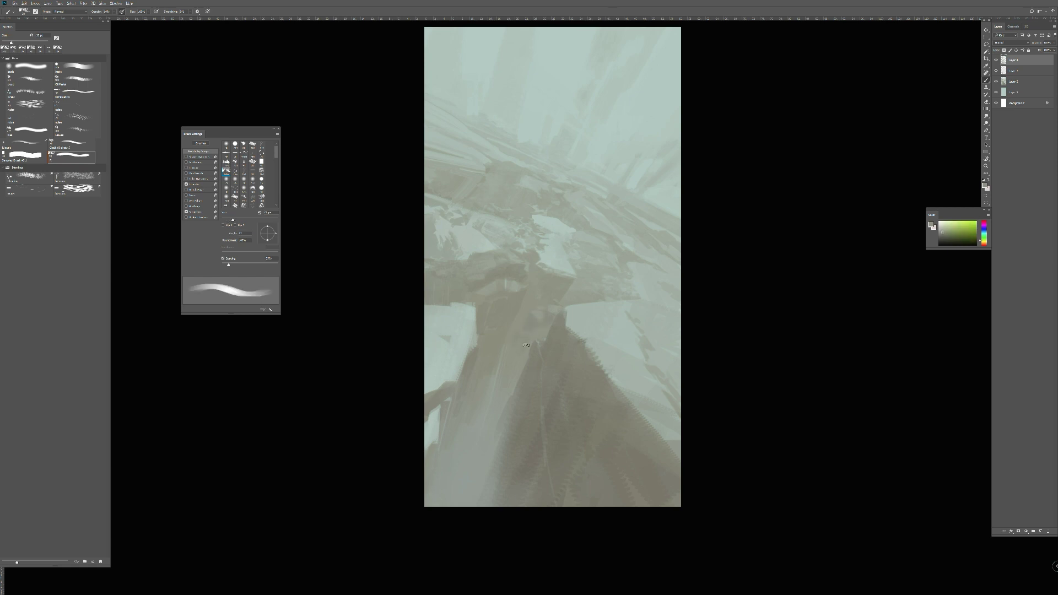
pyautogui.press('[')
pyautogui.press('[')
pyautogui.keyDown('alt'); pyautogui.click(524, 331); pyautogui.keyUp('alt')
pyautogui.press(']')
pyautogui.hotkey('ctrl', 'shift', 'h')
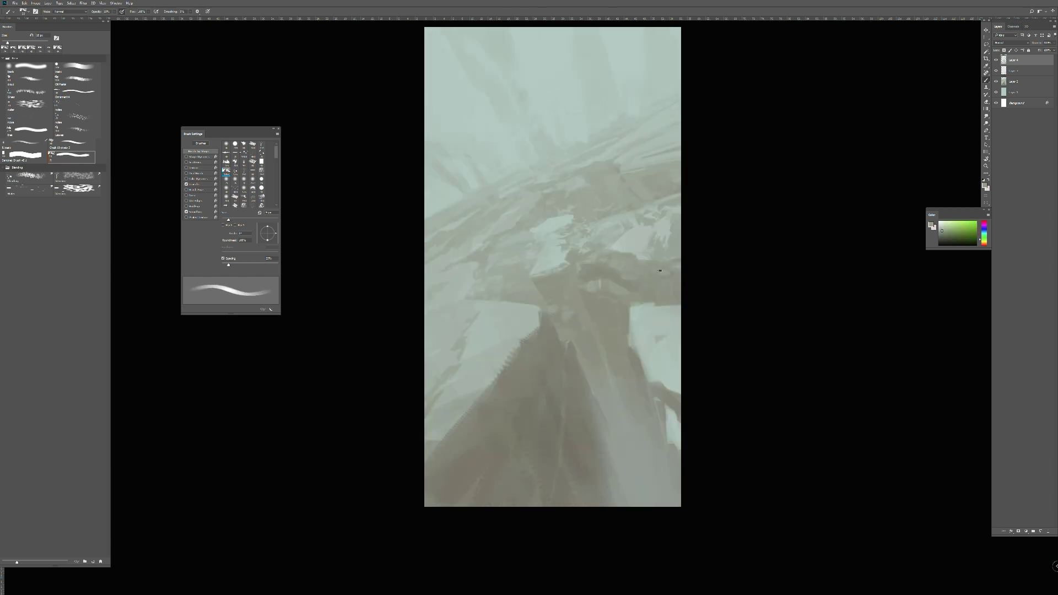
# - Paint a soft light stroke down the pale outer slope beside the dark form and set the brush opacity to 100%
pyautogui.press(']')
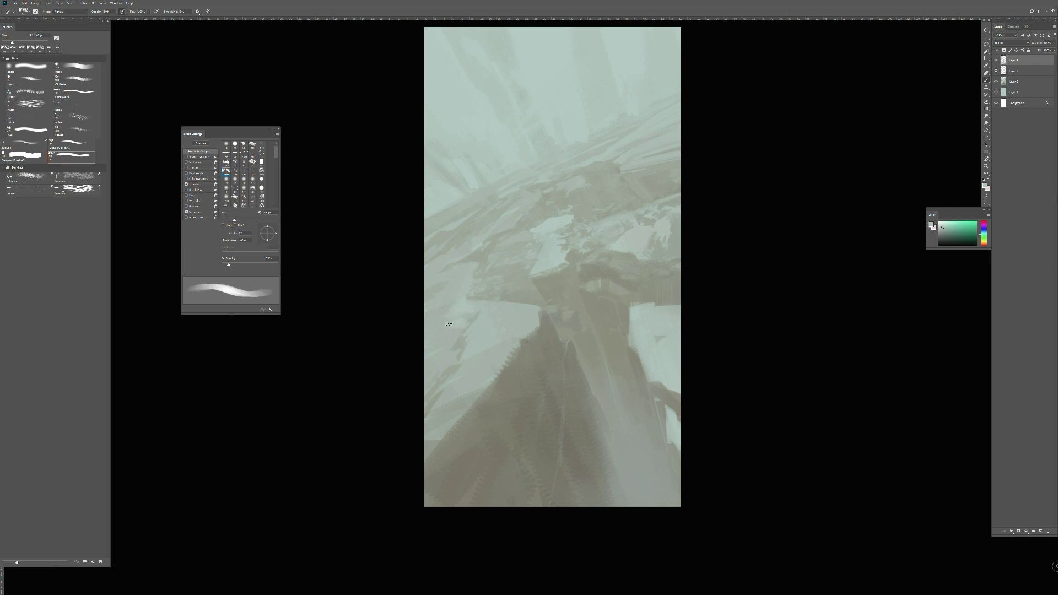
pyautogui.press(']')
pyautogui.press(']')
pyautogui.press(']')
pyautogui.press(']')
pyautogui.press(']')
pyautogui.moveTo(441, 398); pyautogui.dragTo(435, 423)
pyautogui.press('0')
# - Try a very large light stroke down the base of the dark foreground form
pyautogui.press(']')
pyautogui.press(']')
pyautogui.press(']')
pyautogui.press(']')
pyautogui.press(']')
pyautogui.press(']')
pyautogui.press(']')
pyautogui.press(']')
pyautogui.press(']')
pyautogui.press(']')
pyautogui.press(']')
pyautogui.press(']')
pyautogui.press(']')
pyautogui.moveTo(503, 453); pyautogui.dragTo(450, 551)
pyautogui.hotkey('ctrl', 'z')
# - Paint a large light stroke over the outer lower corner of the dark foreground form and flip the canvas horizontally
pyautogui.press('[')
pyautogui.press('[')
pyautogui.moveTo(445, 453); pyautogui.dragTo(388, 556)
pyautogui.hotkey('ctrl', 'shift', 'h')
# - Sample ridge tones, refine the ridge's lower edge above the dark form with a small brush and flip the canvas horizontally
pyautogui.press('[')
pyautogui.press('[')
pyautogui.press('[')
pyautogui.press('[')
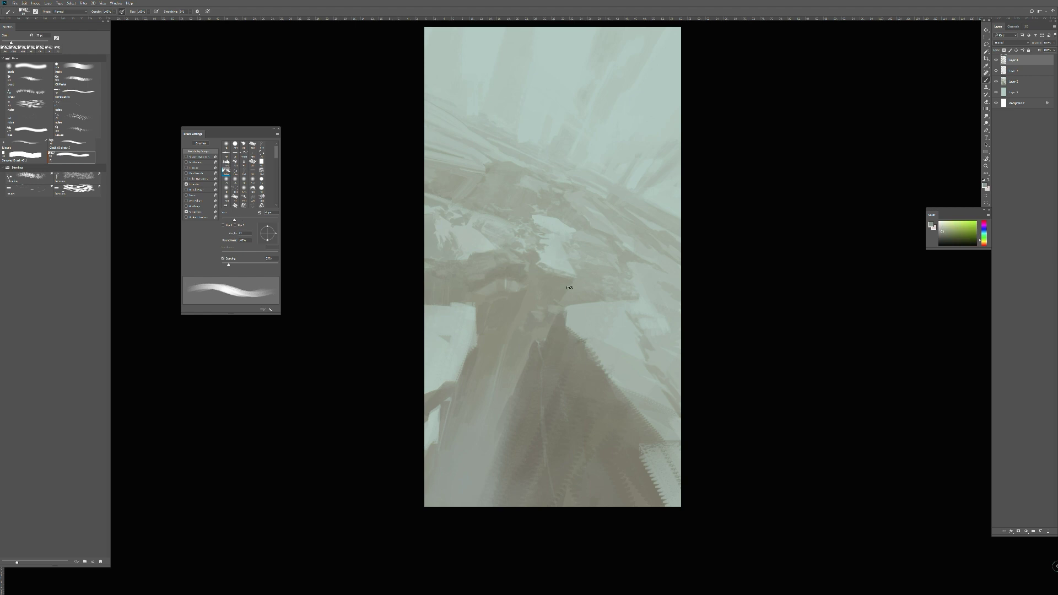
pyautogui.keyDown('alt'); pyautogui.click(569, 302); pyautogui.keyUp('alt')
pyautogui.keyDown('alt'); pyautogui.click(594, 299); pyautogui.keyUp('alt')
pyautogui.press('[')
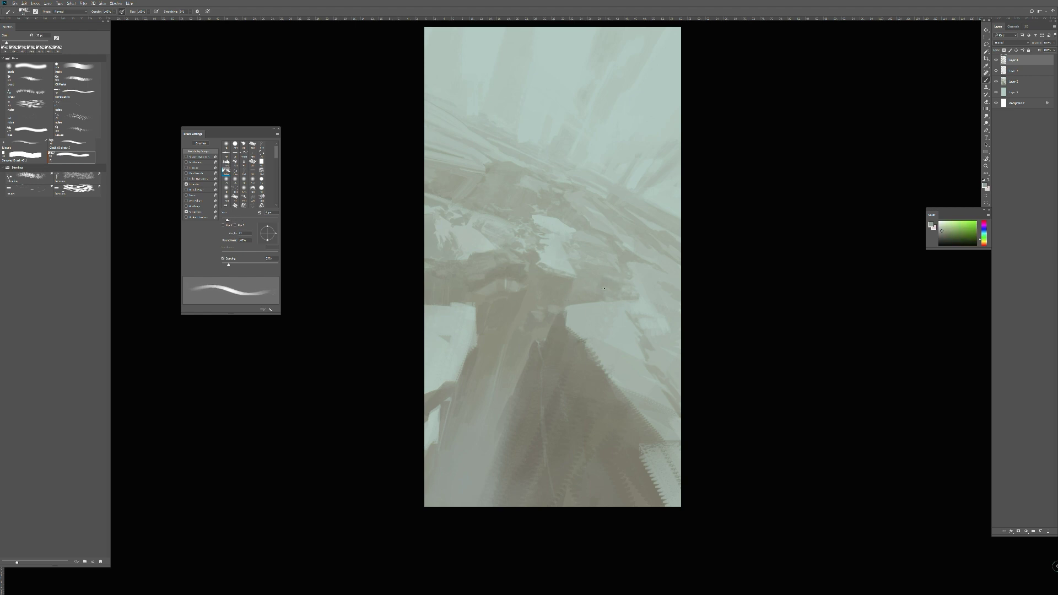
pyautogui.press(']')
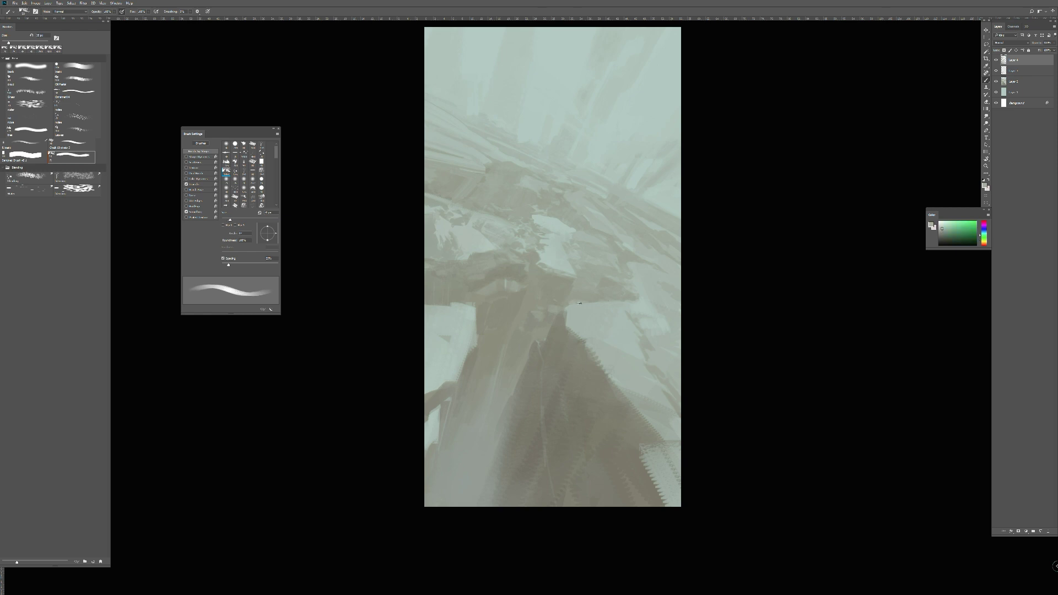
pyautogui.press('[')
pyautogui.press('[')
pyautogui.press('[')
pyautogui.hotkey('ctrl', 'shift', 'h')
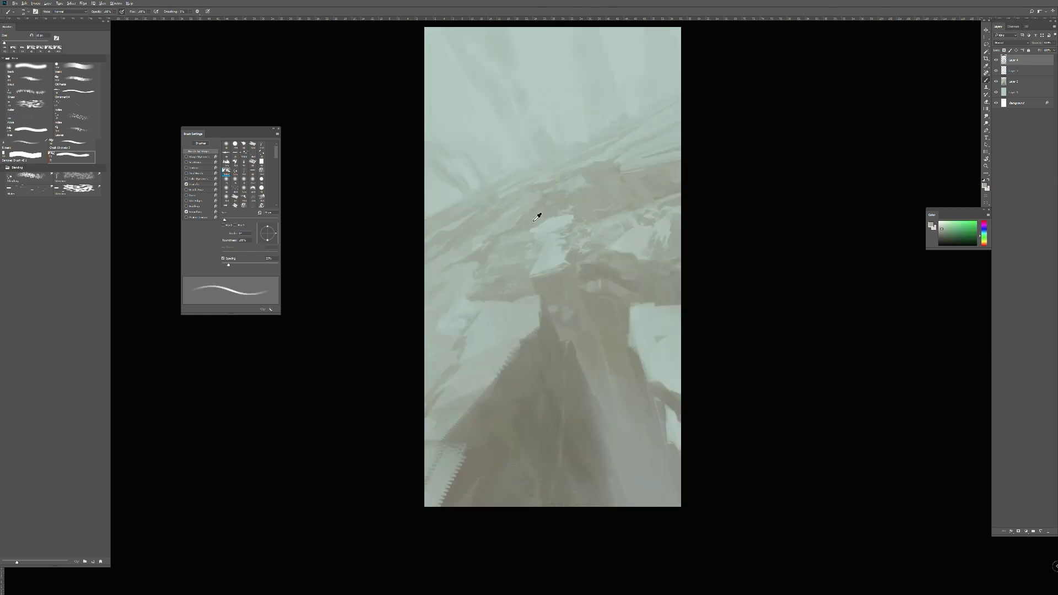
# - Set the brush opacity to 30% and add subtle sampled grey touches to the ridge and the sloping horizon
pyautogui.press(']')
pyautogui.keyDown('alt'); pyautogui.click(535, 282); pyautogui.keyUp('alt')
pyautogui.press(']')
pyautogui.press(']')
pyautogui.press('3')
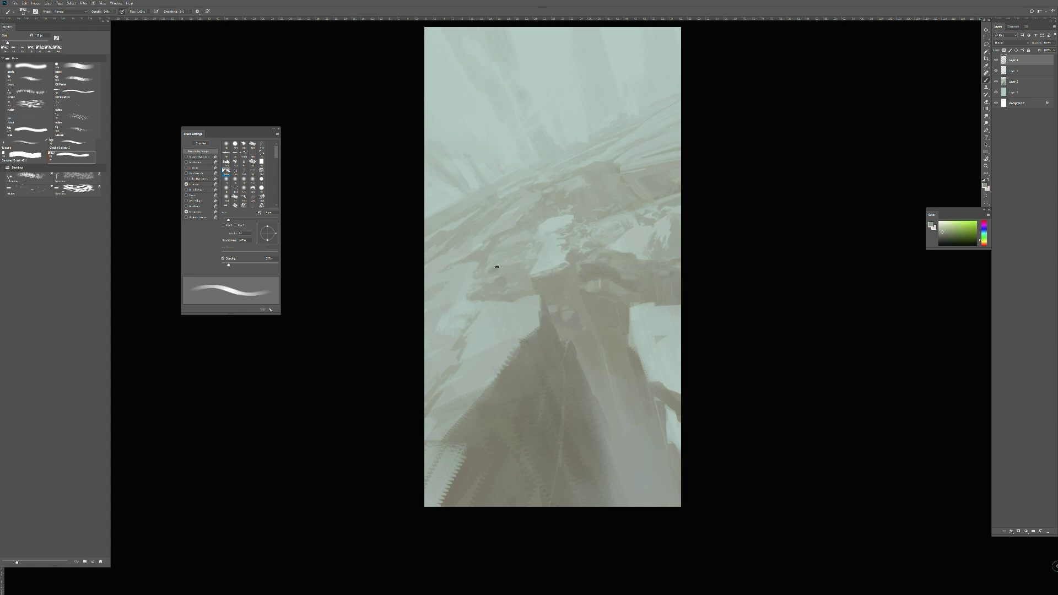
pyautogui.press(']')
pyautogui.keyDown('alt'); pyautogui.click(515, 184); pyautogui.keyUp('alt')
pyautogui.press(']')
pyautogui.press(']')
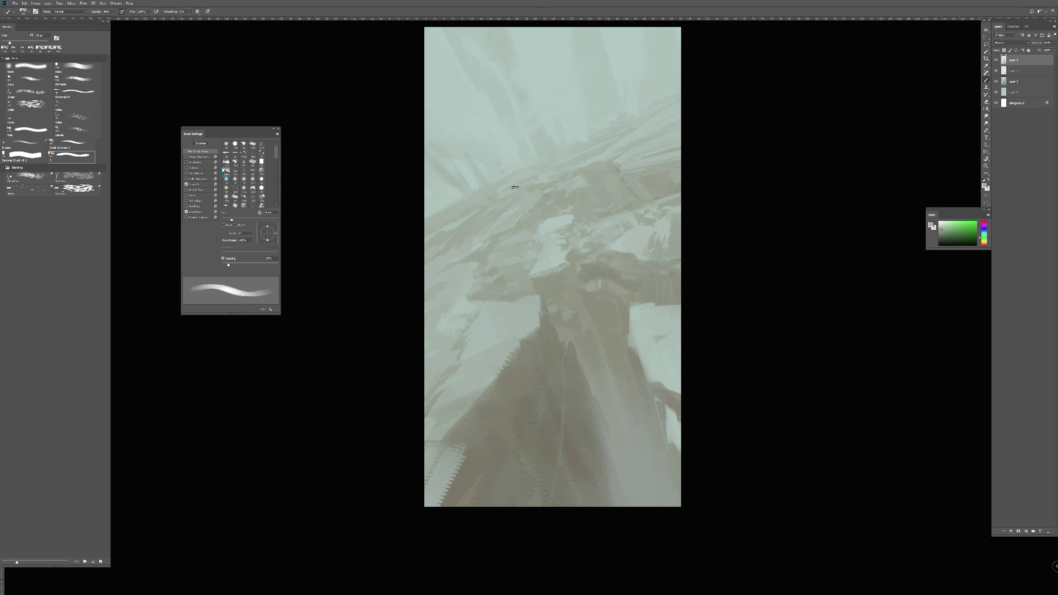
# - Sample the pale misty sky colour and paint soft strokes along the raised end of the sloping horizon, varying the brush size
pyautogui.press('[')
pyautogui.keyDown('alt'); pyautogui.click(651, 122); pyautogui.keyUp('alt')
pyautogui.press(']')
pyautogui.press(']')
pyautogui.press(']')
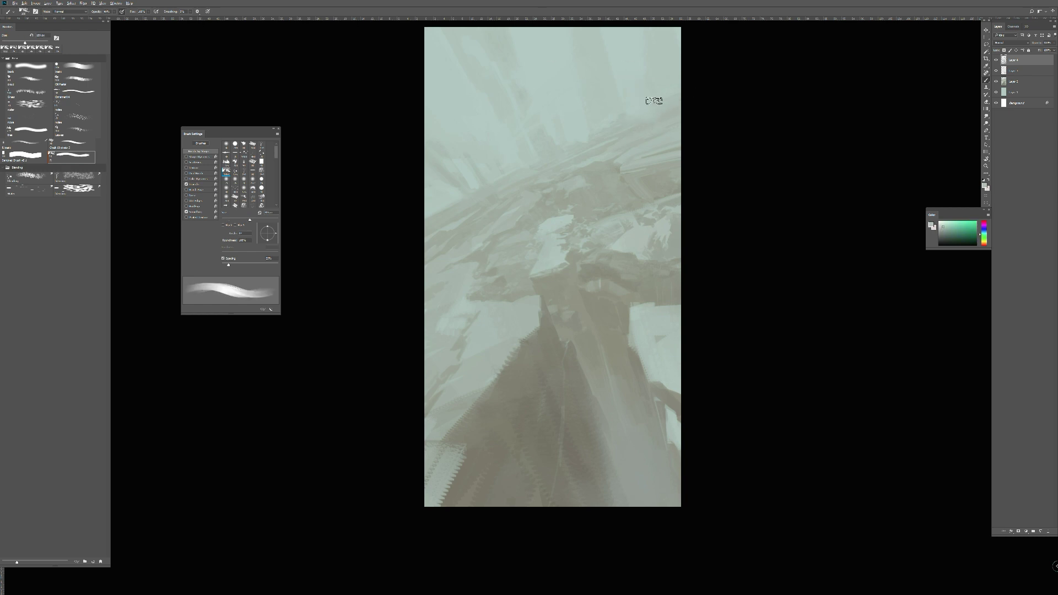
pyautogui.press('[')
pyautogui.press('[')
pyautogui.press('[')
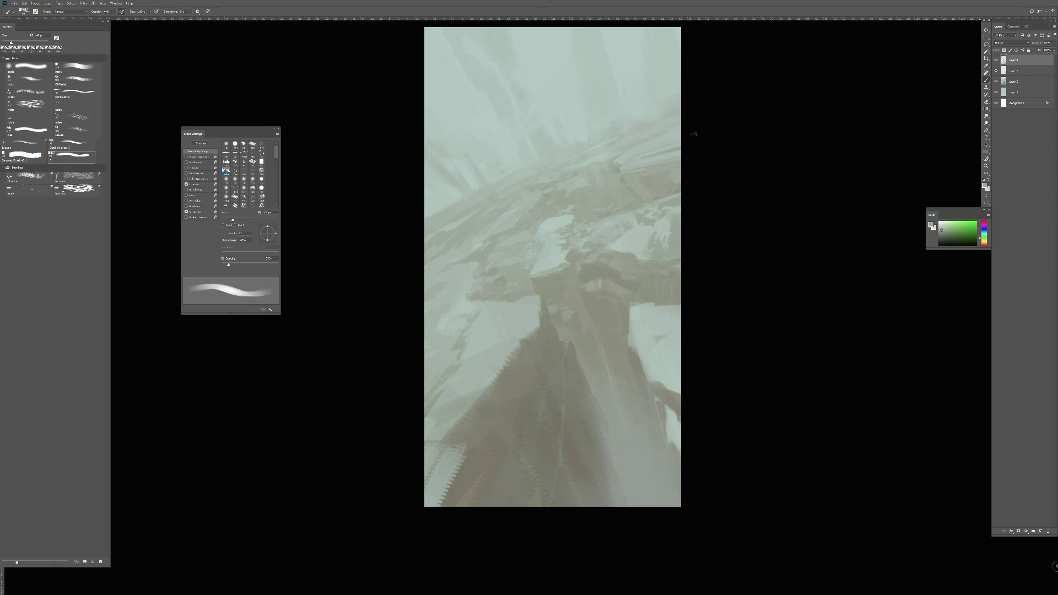
pyautogui.moveTo(696, 136); pyautogui.dragTo(697, 148)
pyautogui.press('[')
pyautogui.press('[')
pyautogui.press('[')
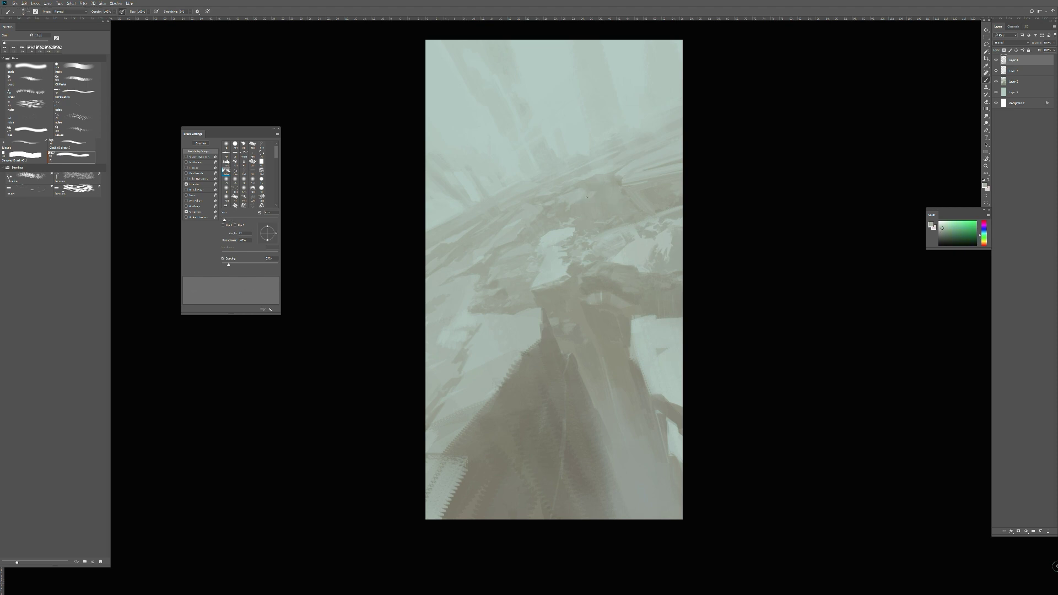
# - Sample the ridge's grey-brown tone with an enlarged brush and paint strokes along the raised side of the slope
pyautogui.press(']')
pyautogui.press(']')
pyautogui.press(']')
pyautogui.keyDown('alt'); pyautogui.click(624, 192); pyautogui.keyUp('alt')
pyautogui.press('[')
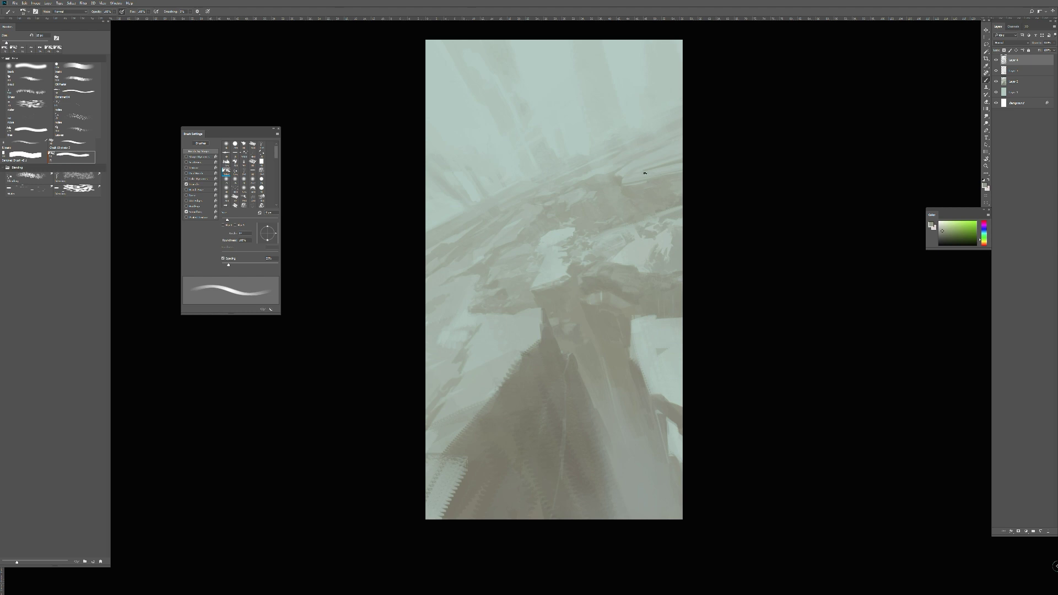
# - Sample pale and brown rock tones and refine the pale rock patch above the dark ledge with a smaller brush
pyautogui.keyDown('alt'); pyautogui.click(536, 268); pyautogui.keyUp('alt')
pyautogui.keyDown('alt'); pyautogui.click(665, 259); pyautogui.keyUp('alt')
pyautogui.moveTo(637, 269); pyautogui.dragTo(646, 264)
pyautogui.keyDown('alt'); pyautogui.click(674, 230); pyautogui.keyUp('alt')
pyautogui.press('[')
pyautogui.press('[')
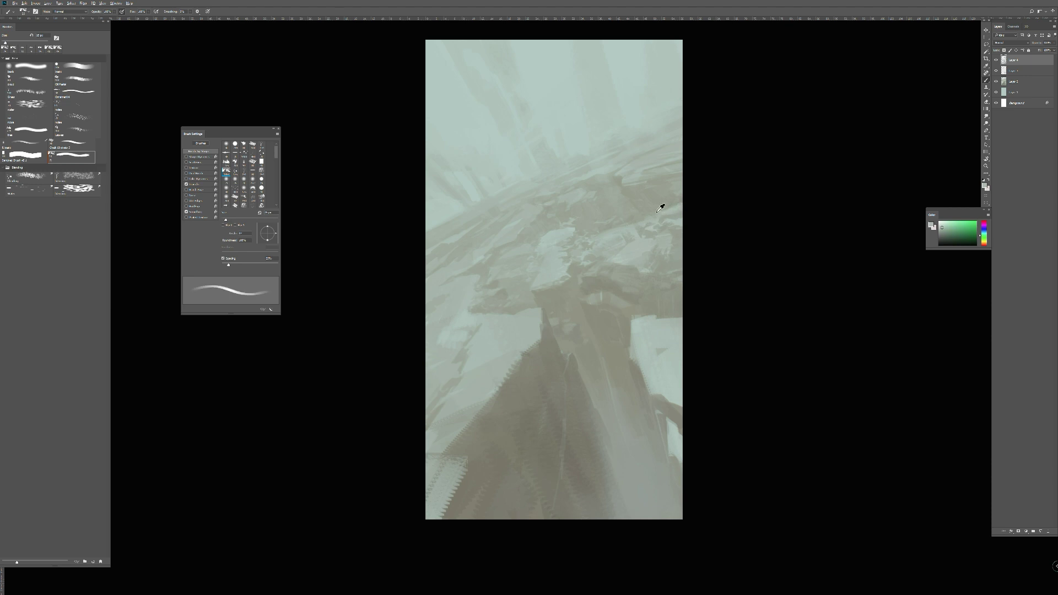
pyautogui.press('[')
pyautogui.press('[')
# - Sample the upper ridge colour and paint touches on the raised slope at 80% and 77% brush opacity, enlarging the brush
pyautogui.keyDown('alt'); pyautogui.click(636, 181); pyautogui.keyUp('alt')
pyautogui.press('8')
pyautogui.click(640, 169)
pyautogui.keyDown('alt'); pyautogui.click(641, 169); pyautogui.keyUp('alt')
pyautogui.press(']')
pyautogui.press(']')
pyautogui.press(']')
pyautogui.press(']')
pyautogui.press(']')
pyautogui.press(']')
pyautogui.press('7')
pyautogui.press('7')
pyautogui.press(']')
# - Sample dark tones at the notch above the dark form and paint small strokes there at full opacity
pyautogui.press('[')
pyautogui.press('[')
pyautogui.press('[')
pyautogui.press('[')
pyautogui.press('[')
pyautogui.press('[')
pyautogui.press('[')
pyautogui.press('[')
pyautogui.press('[')
pyautogui.keyDown('alt'); pyautogui.click(556, 318); pyautogui.keyUp('alt')
pyautogui.press('0')
pyautogui.keyDown('alt'); pyautogui.click(544, 348); pyautogui.keyUp('alt')
pyautogui.press(']')
pyautogui.press(']')
pyautogui.press(']')
pyautogui.moveTo(544, 341); pyautogui.dragTo(544, 325)
pyautogui.keyDown('alt'); pyautogui.click(545, 314); pyautogui.keyUp('alt')
pyautogui.press('[')
pyautogui.click(544, 314)
# - Enlarge the brush and paint sampled tones over the lower edge of the dark foreground form
pyautogui.keyDown('alt'); pyautogui.click(545, 314); pyautogui.keyUp('alt')
pyautogui.press(']')
pyautogui.press(']')
pyautogui.press(']')
pyautogui.press(']')
pyautogui.moveTo(560, 505); pyautogui.dragTo(555, 519)
pyautogui.press(']')
pyautogui.keyDown('alt'); pyautogui.click(557, 511); pyautogui.keyUp('alt')
pyautogui.keyDown('alt'); pyautogui.click(544, 493); pyautogui.keyUp('alt')
pyautogui.press(']')
# - Set the brush opacity to 44%, sample the pale ledge colour and paint a stroke up across the pale slope
pyautogui.click(430, 455)
pyautogui.press('4')
pyautogui.press('4')
pyautogui.keyDown('alt'); pyautogui.click(465, 347); pyautogui.keyUp('alt')
pyautogui.moveTo(465, 359)
pyautogui.mouseDown()
pyautogui.moveTo(476, 371)
pyautogui.moveTo(453, 319)
pyautogui.moveTo(435, 322)
pyautogui.moveTo(444, 278)
pyautogui.moveTo(463, 260)
pyautogui.mouseUp()
# - Try strokes at 33% opacity along the pale ledge beside the dark form with progressively smaller brushes
pyautogui.keyDown('alt'); pyautogui.click(531, 358); pyautogui.keyUp('alt')
pyautogui.press('3')
pyautogui.press('3')
pyautogui.press('[')
pyautogui.hotkey('ctrl', 'z')
pyautogui.press('[')
pyautogui.hotkey('ctrl', 'z')
pyautogui.press('[')
pyautogui.press('[')
pyautogui.press('[')
pyautogui.press('[')
pyautogui.hotkey('ctrl', 'z')
# - Sample the ledge tones and refine the pale ledge's surface and edge with a small brush, starting from full opacity
pyautogui.keyDown('alt'); pyautogui.click(538, 310); pyautogui.keyUp('alt')
pyautogui.press('0')
pyautogui.press('[')
pyautogui.press('[')
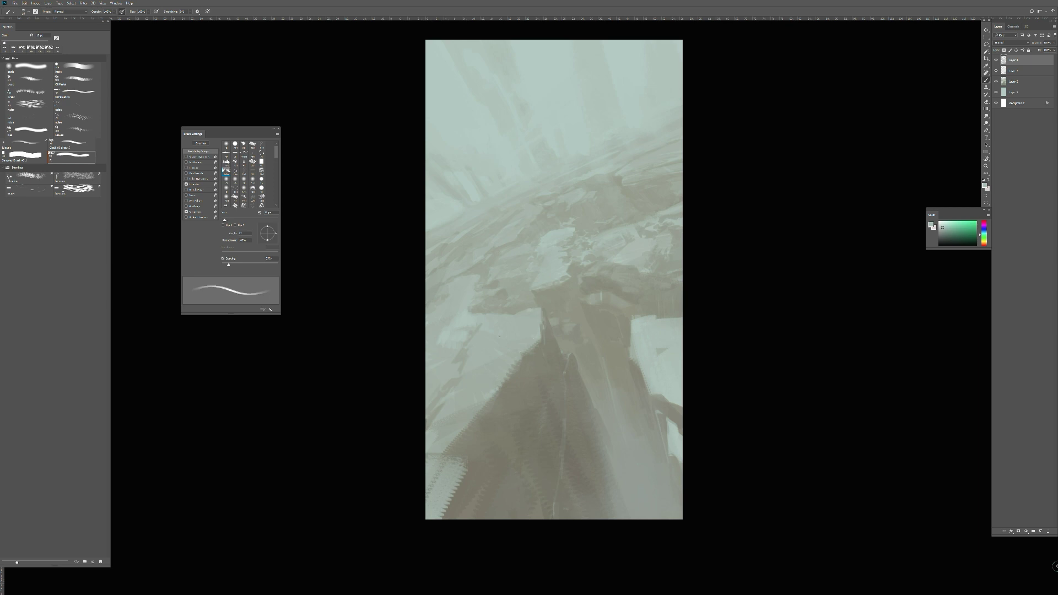
pyautogui.press(']')
pyautogui.press(']')
pyautogui.press('[')
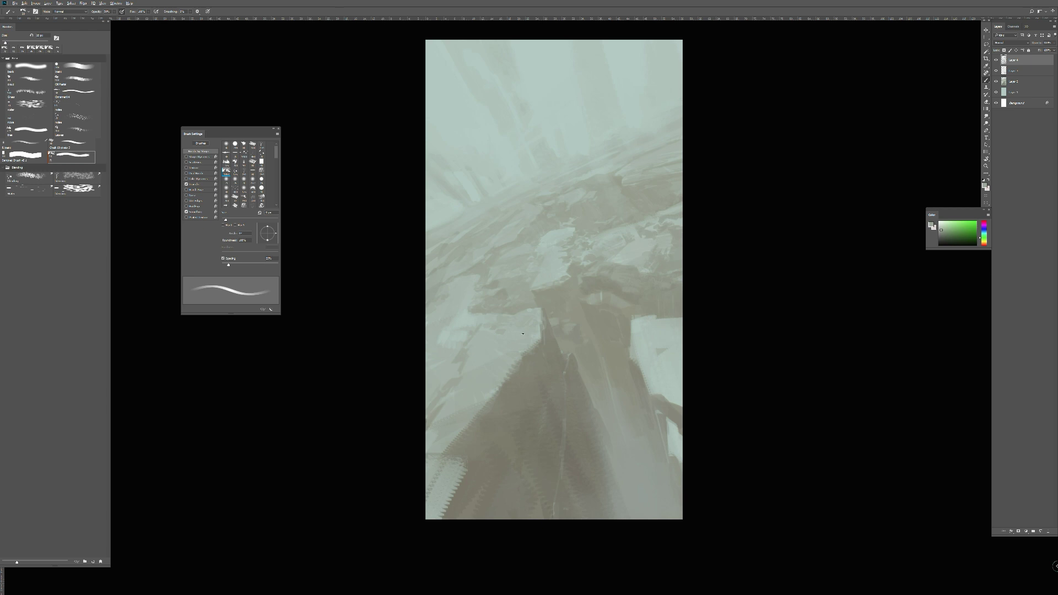
pyautogui.press('[')
pyautogui.press('[')
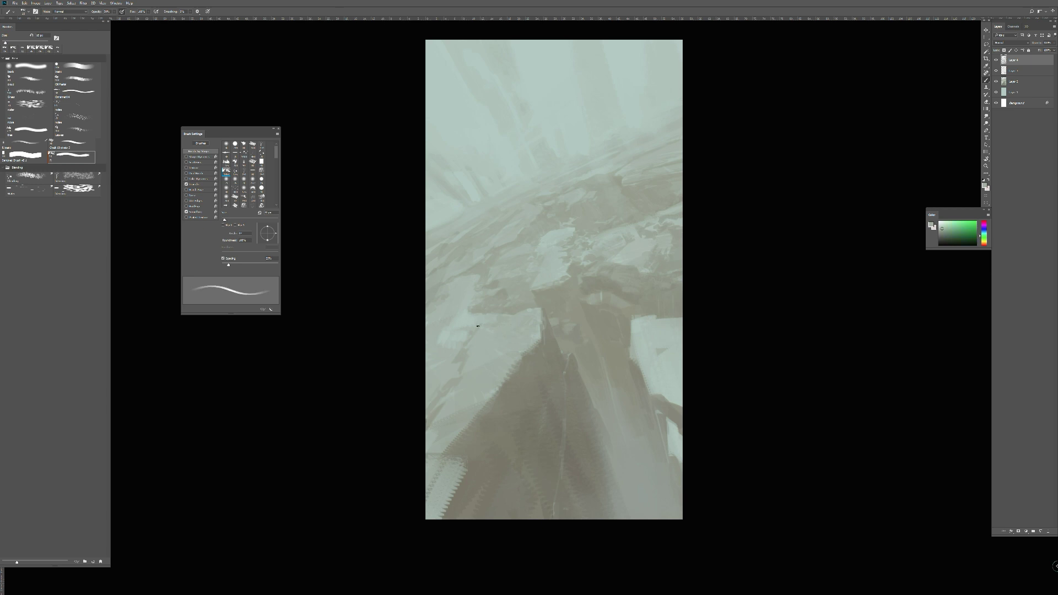
pyautogui.keyDown('alt'); pyautogui.click(473, 332); pyautogui.keyUp('alt')
pyautogui.press('[')
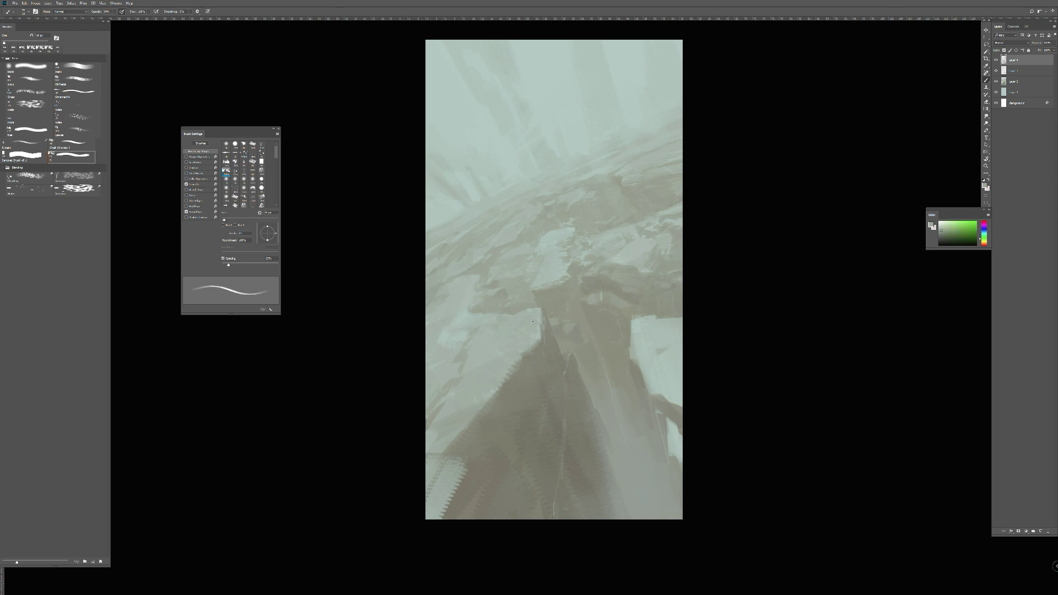
# - Sample the dark form's brown and paint along its sloping edge below the pale ledge with a larger brush
pyautogui.press(']')
pyautogui.press(']')
pyautogui.keyDown('alt'); pyautogui.click(574, 475); pyautogui.keyUp('alt')
pyautogui.press(']')
pyautogui.keyDown('alt'); pyautogui.click(574, 475); pyautogui.keyUp('alt')
pyautogui.press(']')
pyautogui.press(']')
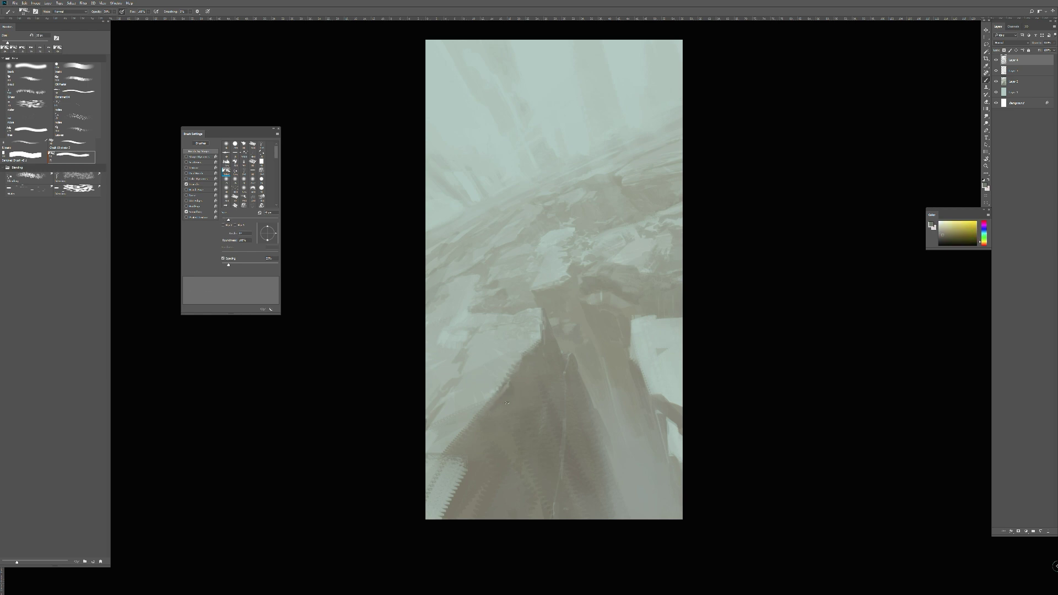
# - Sample pale slope tones and paint small strokes along the outer edge of the pale slope
pyautogui.press('[')
pyautogui.press('[')
pyautogui.press('[')
pyautogui.press('[')
pyautogui.keyDown('alt'); pyautogui.click(450, 339); pyautogui.keyUp('alt')
pyautogui.moveTo(453, 368); pyautogui.dragTo(440, 376)
pyautogui.keyDown('alt'); pyautogui.click(429, 398); pyautogui.keyUp('alt')
pyautogui.press('[')
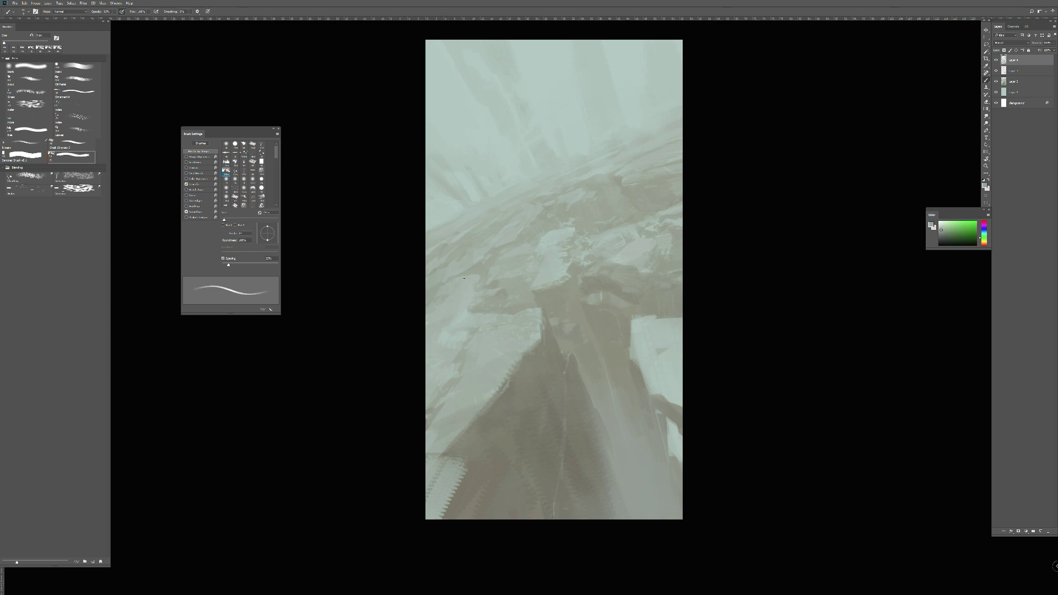
# - Flip the canvas horizontally and paint sampled ridge tones over the brown ridge with a smaller brush
pyautogui.hotkey('ctrl', 'shift', 'h')
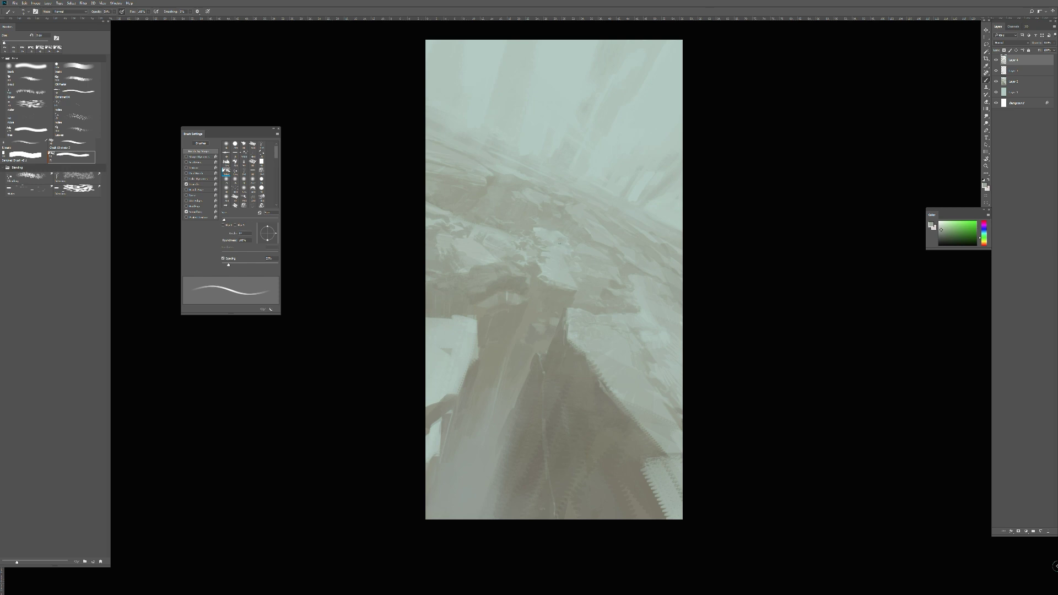
pyautogui.keyDown('alt'); pyautogui.click(499, 227); pyautogui.keyUp('alt')
pyautogui.keyDown('alt'); pyautogui.click(491, 190); pyautogui.keyUp('alt')
pyautogui.press('[')
pyautogui.moveTo(498, 195); pyautogui.dragTo(481, 210)
pyautogui.press('[')
pyautogui.keyDown('alt'); pyautogui.click(475, 210); pyautogui.keyUp('alt')
# - Sample the pale mist colour and paint a short stroke over the raised end of the ridge
pyautogui.press(']')
pyautogui.press(']')
pyautogui.press('[')
pyautogui.press('[')
pyautogui.keyDown('alt'); pyautogui.click(450, 131); pyautogui.keyUp('alt')
pyautogui.moveTo(495, 161); pyautogui.dragTo(486, 167)
# - Flip the canvas horizontally and soften the sloping horizon with a sampled misty tone and larger brush at 77% opacity
pyautogui.press('F2')
pyautogui.press('5')
pyautogui.keyDown('alt'); pyautogui.click(446, 208); pyautogui.keyUp('alt')
pyautogui.press(']')
pyautogui.press(']')
pyautogui.press('7')
pyautogui.press('7')
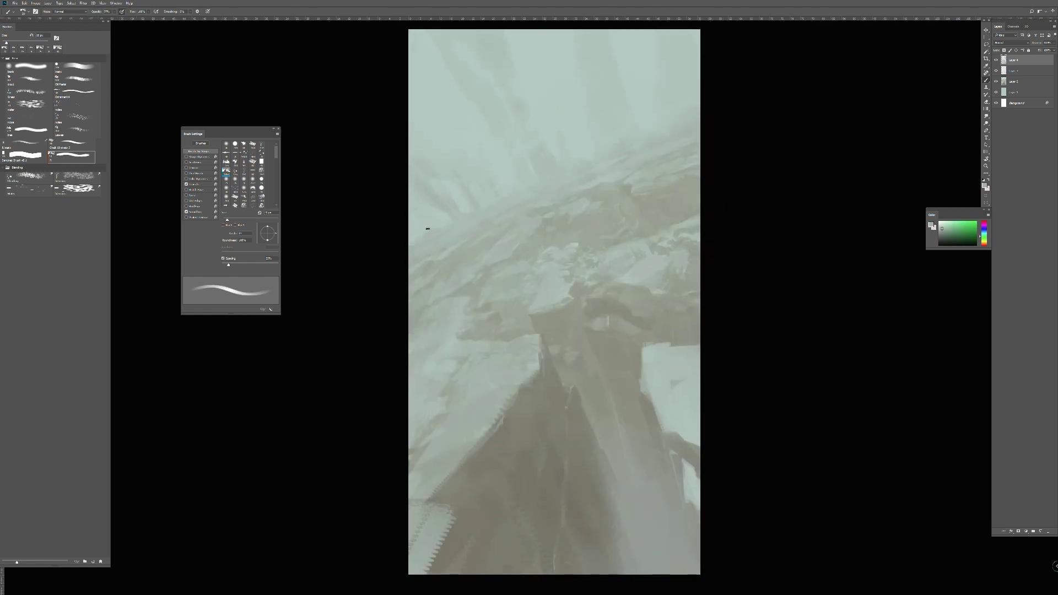
pyautogui.press(']')
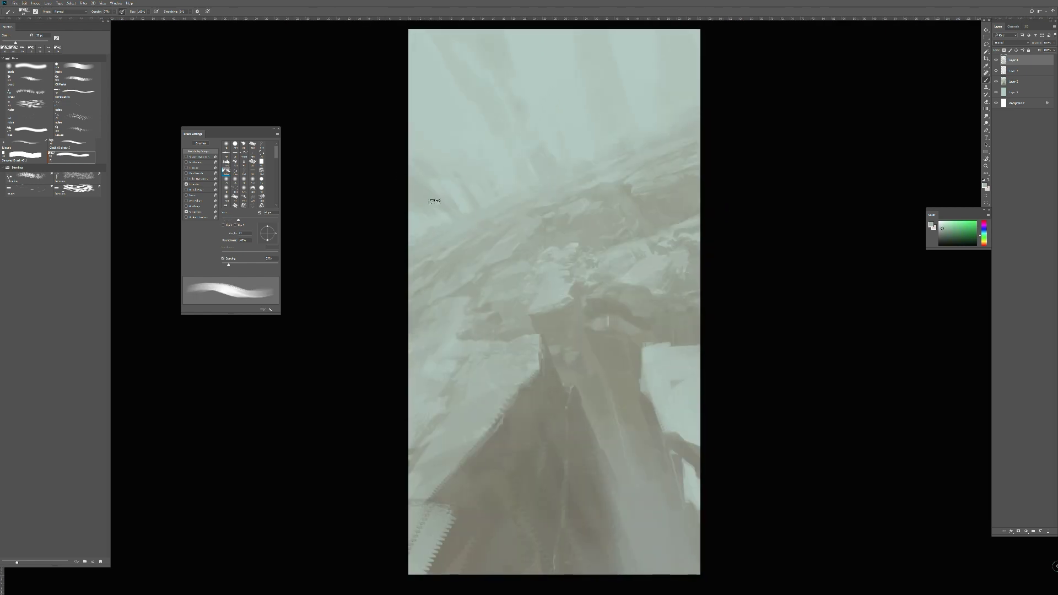
# - Sample brown and pale rock tones and add fine touches to the middle slope with a small brush
pyautogui.press('[')
pyautogui.press('[')
pyautogui.keyDown('alt'); pyautogui.click(491, 303); pyautogui.keyUp('alt')
pyautogui.press('[')
pyautogui.press('[')
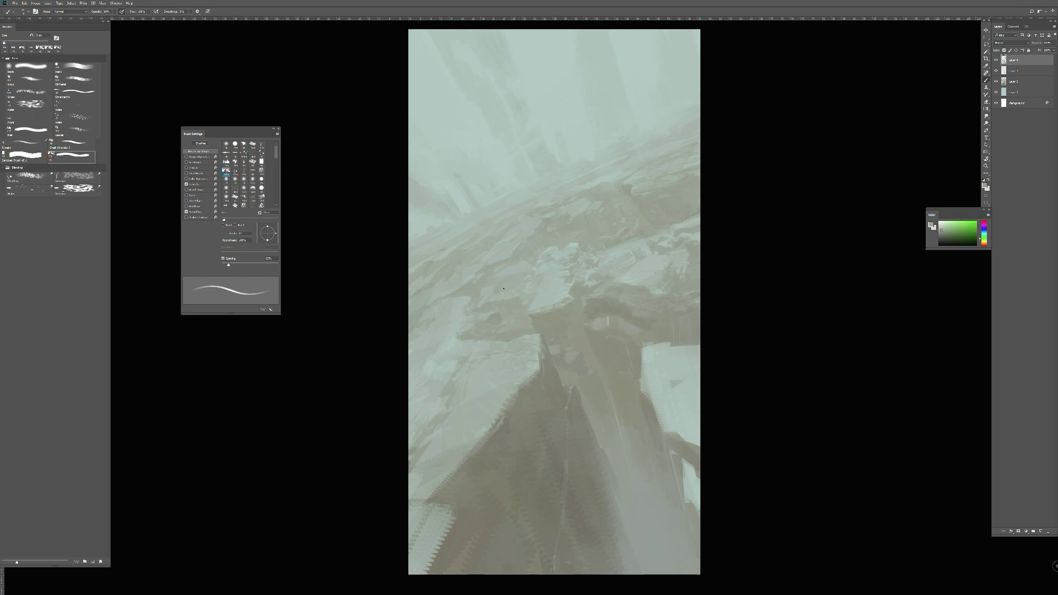
pyautogui.keyDown('alt'); pyautogui.click(528, 296); pyautogui.keyUp('alt')
pyautogui.keyDown('alt'); pyautogui.click(563, 247); pyautogui.keyUp('alt')
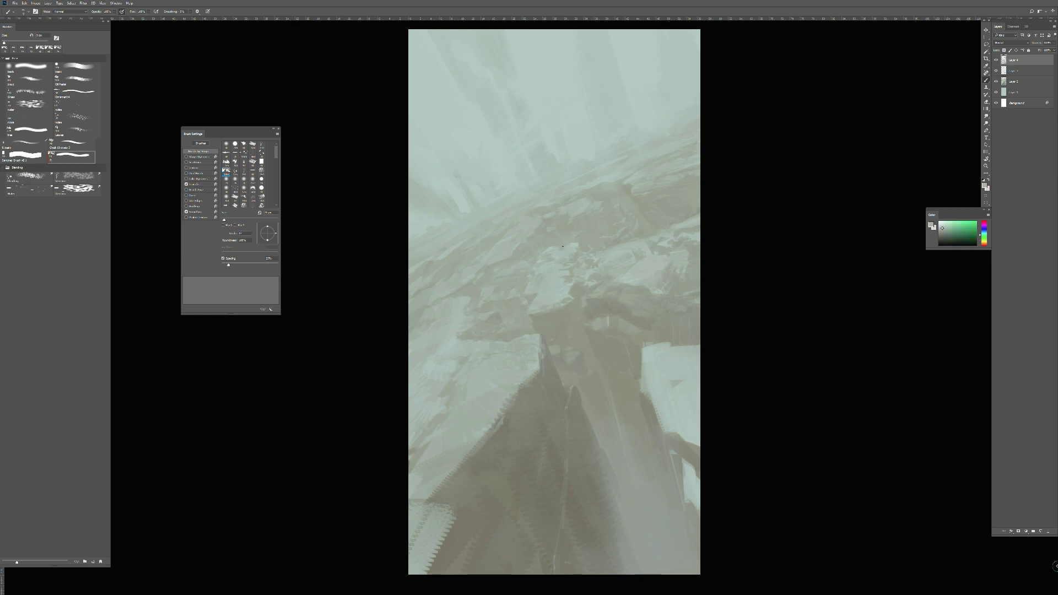
# - Create a new layer named "\" above the painting
pyautogui.hotkey('ctrl', 'shift', 'n')
pyautogui.write('\\')
pyautogui.press('Return')
# - Sample the grey-brown tone of the pale column beside the dark form and prepare a very large brush at 30% opacity
pyautogui.keyDown('alt'); pyautogui.click(646, 463); pyautogui.keyUp('alt')
pyautogui.press(']')
pyautogui.press(']')
pyautogui.press(']')
pyautogui.press(']')
pyautogui.press(']')
pyautogui.press(']')
pyautogui.press(']')
pyautogui.press(']')
pyautogui.press(']')
pyautogui.press(']')
pyautogui.press(']')
pyautogui.press(']')
pyautogui.press(']')
pyautogui.press(']')
pyautogui.press('3')
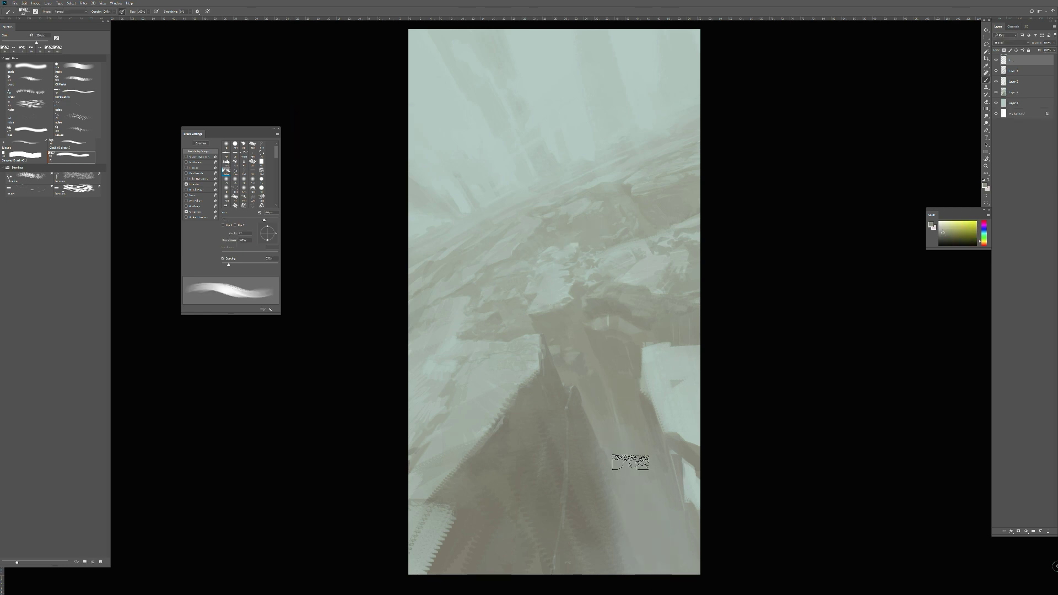
# - Sample the column's upper tone, reduce the brush size and paint soft strokes down the column beside the dark form
pyautogui.keyDown('alt'); pyautogui.click(638, 428); pyautogui.keyUp('alt')
pyautogui.press('[')
pyautogui.press('[')
pyautogui.press('[')
pyautogui.press('[')
pyautogui.press('[')
pyautogui.press('[')
pyautogui.press('[')
pyautogui.press('[')
pyautogui.press('[')
pyautogui.press('[')
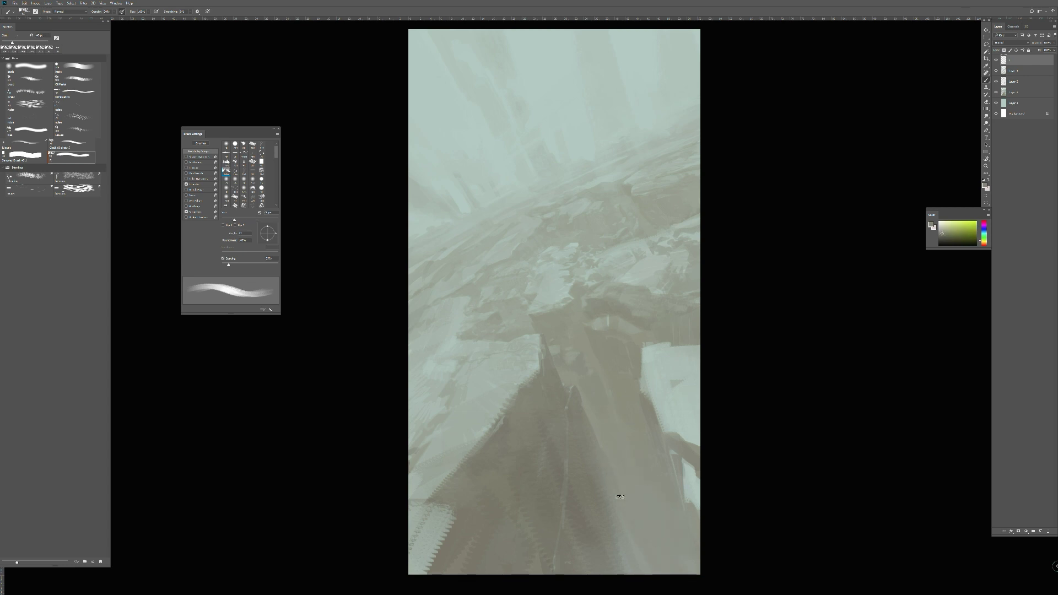
# - Enlarge the brush, sample the dark foreground and upper column tones, and soften the column beside the dark form
pyautogui.press(']')
pyautogui.press(']')
pyautogui.press(']')
pyautogui.keyDown('alt'); pyautogui.click(525, 561); pyautogui.keyUp('alt')
pyautogui.keyDown('alt'); pyautogui.click(556, 329); pyautogui.keyUp('alt')
# - Shrink the brush to a fine tip, sample the slope tone beside the central pale rock and set the opacity to 100%
pyautogui.press('[')
pyautogui.press('[')
pyautogui.press('[')
pyautogui.press('[')
pyautogui.press('[')
pyautogui.press('[')
pyautogui.press('[')
pyautogui.press('[')
pyautogui.press('[')
pyautogui.keyDown('alt'); pyautogui.click(514, 298); pyautogui.keyUp('alt')
pyautogui.press('0')
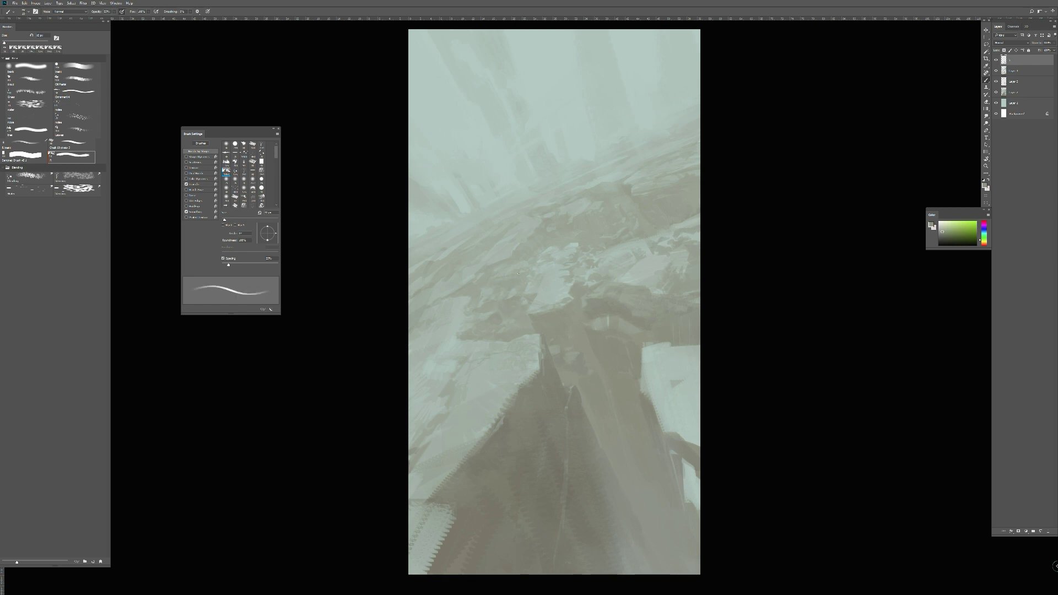
# - Flip the canvas horizontally and sample the slope tone beside the central pale rock for small touches at 100% opacity
pyautogui.hotkey('ctrl', 'shift', 'h')
pyautogui.keyDown('alt'); pyautogui.click(610, 302); pyautogui.keyUp('alt')
pyautogui.press(']')
pyautogui.press('0')
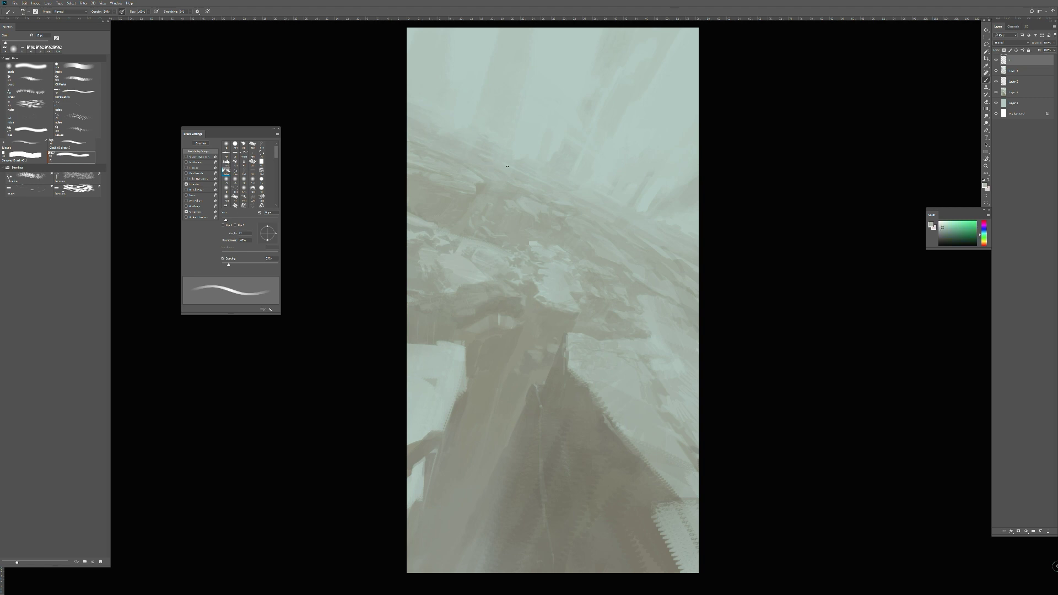
# - Sample brown and pale tones on the upper slope and paint small strokes there at 44% opacity
pyautogui.press('4')
pyautogui.press('[')
pyautogui.keyDown('alt'); pyautogui.click(491, 230); pyautogui.keyUp('alt')
pyautogui.press('4')
pyautogui.press('4')
pyautogui.moveTo(495, 225); pyautogui.dragTo(477, 199)
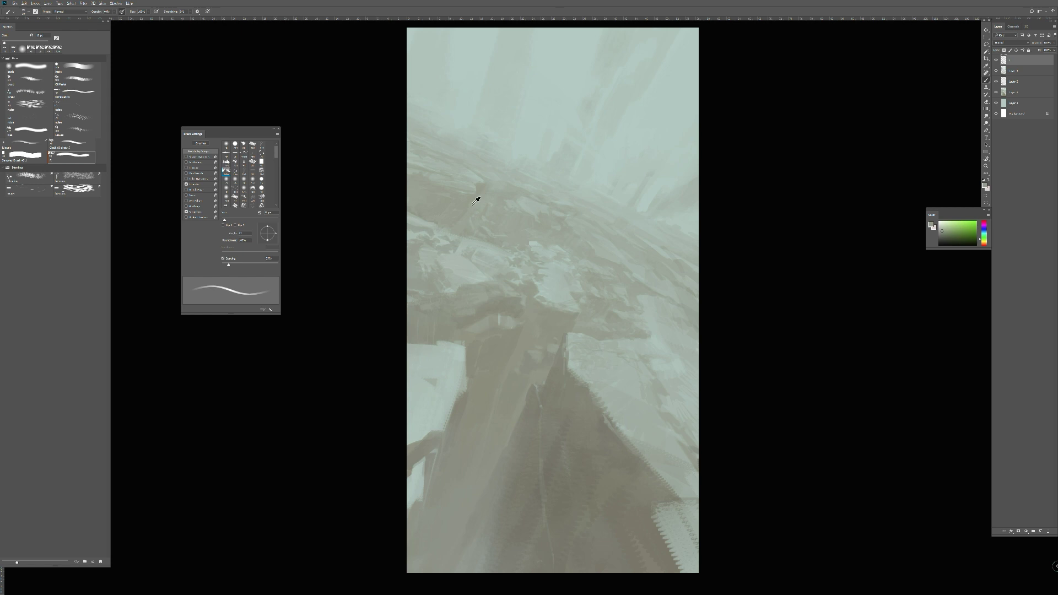
pyautogui.keyDown('alt'); pyautogui.click(493, 187); pyautogui.keyUp('alt')
pyautogui.keyDown('alt'); pyautogui.click(474, 184); pyautogui.keyUp('alt')
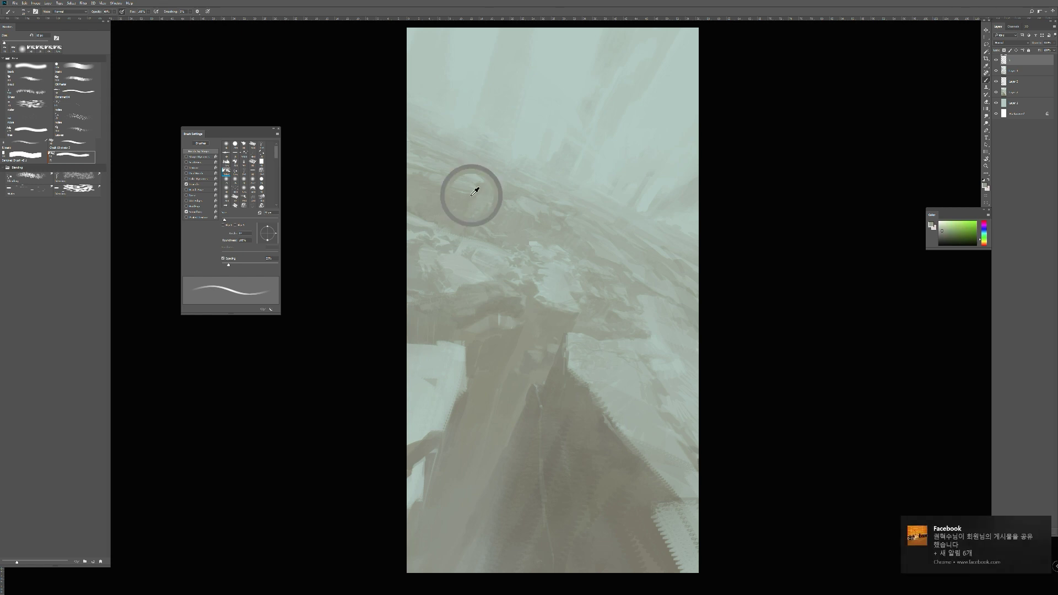
pyautogui.press(']')
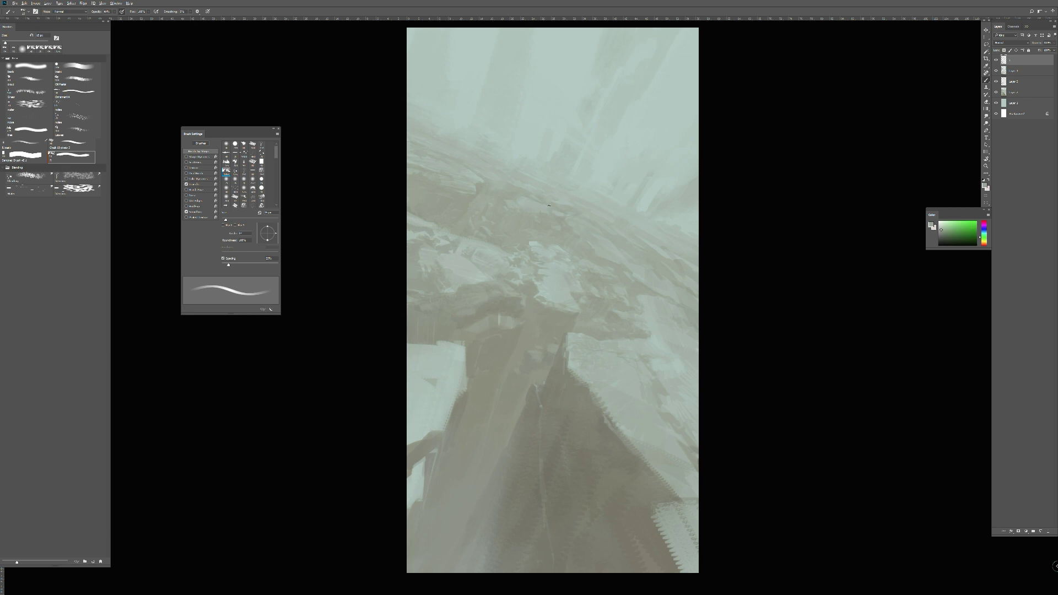
# - Sample the pale and brown tones just above the central pale rock and add small touches there
pyautogui.keyDown('alt'); pyautogui.click(535, 241); pyautogui.keyUp('alt')
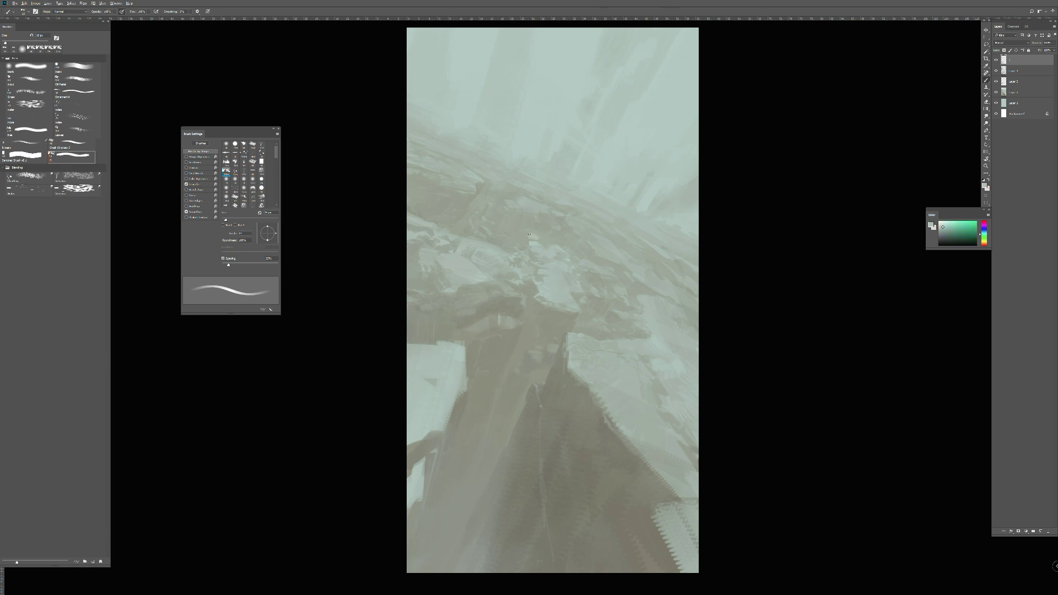
pyautogui.keyDown('alt'); pyautogui.click(558, 235); pyautogui.keyUp('alt')
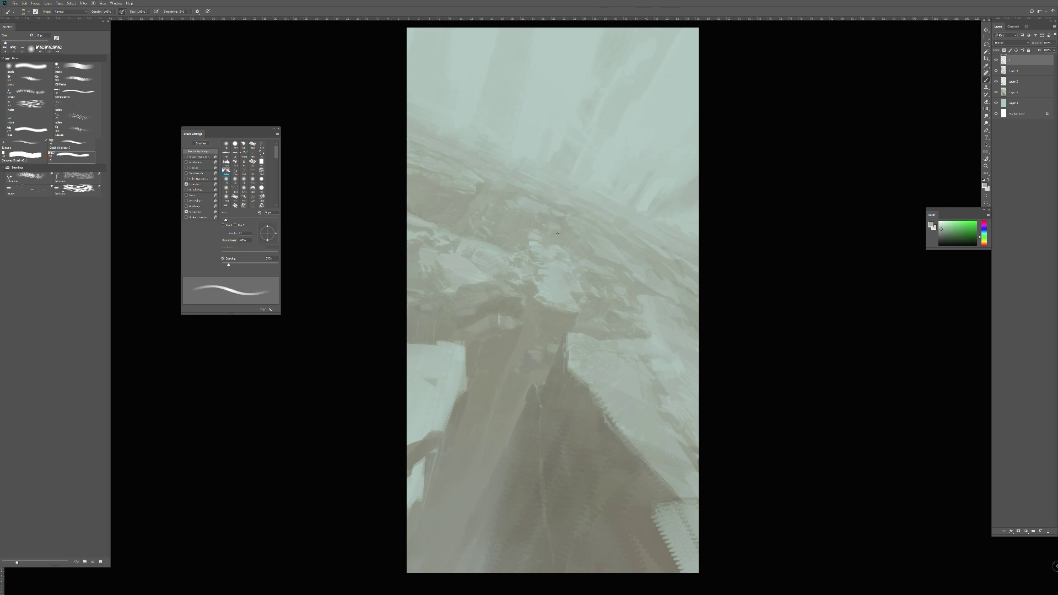
pyautogui.press('[')
pyautogui.press(']')
pyautogui.press(']')
pyautogui.press(']')
# - Sample tones beside the central pale rock, paint a short stroke down its edge and set the opacity to 60%
pyautogui.keyDown('alt'); pyautogui.click(524, 264); pyautogui.keyUp('alt')
pyautogui.click(524, 269)
pyautogui.press('[')
pyautogui.press('[')
pyautogui.moveTo(524, 271); pyautogui.dragTo(529, 279)
pyautogui.keyDown('alt'); pyautogui.click(528, 281); pyautogui.keyUp('alt')
pyautogui.press('6')
# - Sample the slope tone above the central pale rock and dab tiny details there with a very small brush
pyautogui.keyDown('alt'); pyautogui.click(515, 243); pyautogui.keyUp('alt')
pyautogui.press('[')
pyautogui.press('[')
pyautogui.press('[')
pyautogui.press('[')
pyautogui.press('[')
pyautogui.click(514, 243)
pyautogui.press(']')
pyautogui.click(513, 243)
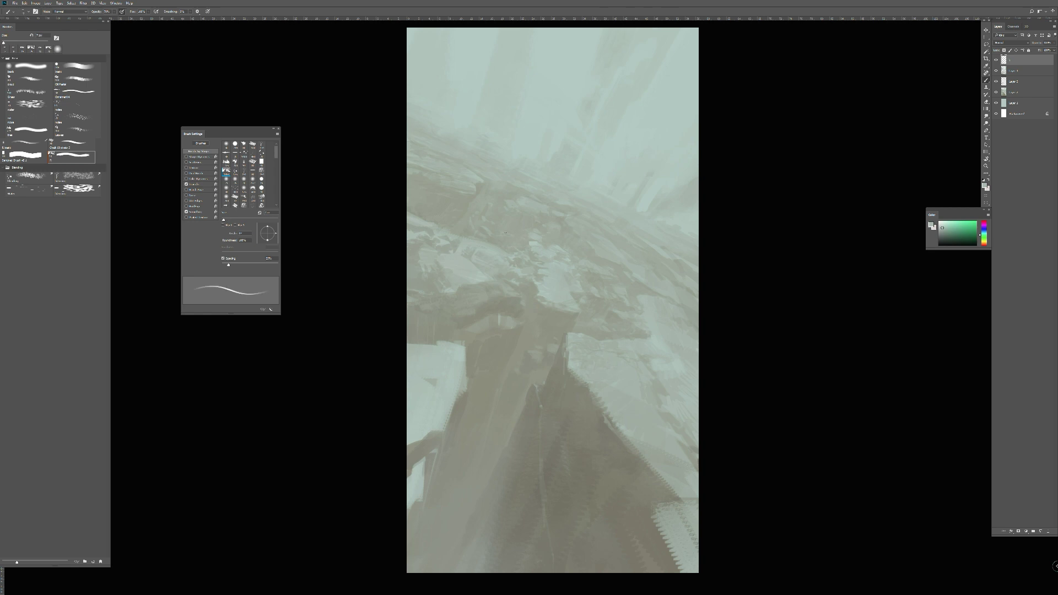
# - Adjust the brush size, add fine touches to the middle slope and flip the canvas back
pyautogui.press('[')
pyautogui.press(']')
pyautogui.press(']')
pyautogui.press(']')
pyautogui.hotkey('ctrl', 'a')
pyautogui.press(']')
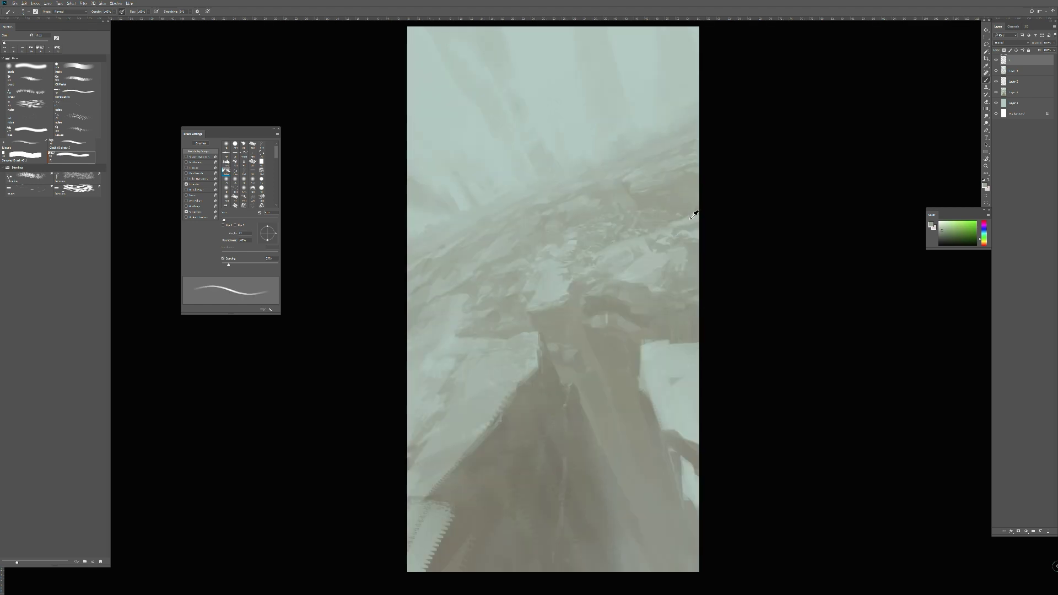
# - Sample green-grey and brown tones along the middle slope and paint small scattered stones above the central pale rock
pyautogui.keyDown('alt'); pyautogui.click(694, 215); pyautogui.keyUp('alt')
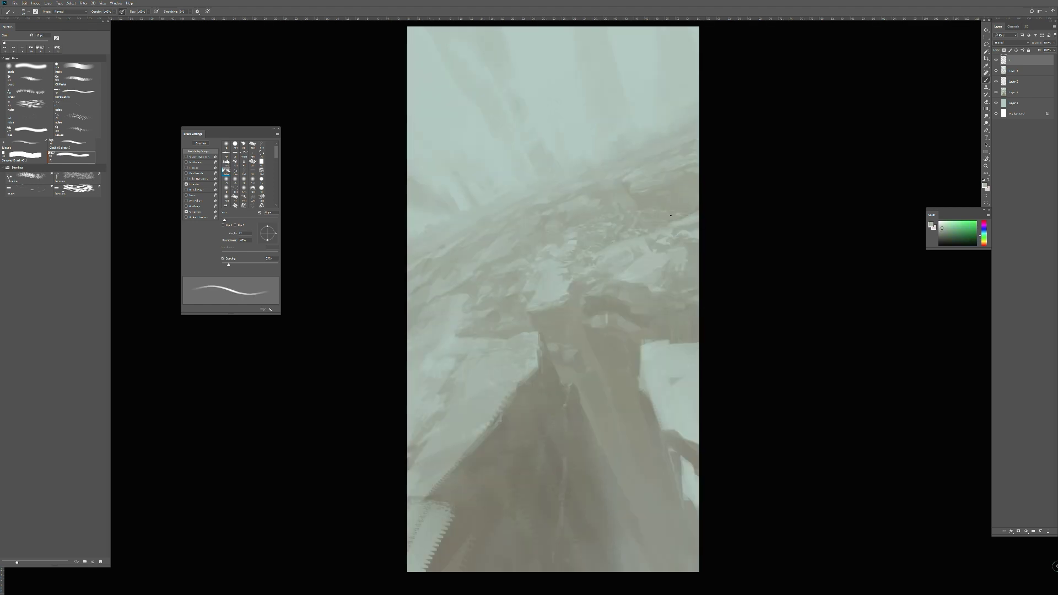
pyautogui.press(']')
pyautogui.keyDown('alt'); pyautogui.click(602, 231); pyautogui.keyUp('alt')
pyautogui.press(']')
pyautogui.press(']')
pyautogui.press('[')
pyautogui.press('[')
pyautogui.press('[')
pyautogui.press('[')
pyautogui.keyDown('alt'); pyautogui.click(555, 237); pyautogui.keyUp('alt')
pyautogui.keyDown('alt'); pyautogui.click(570, 237); pyautogui.keyUp('alt')
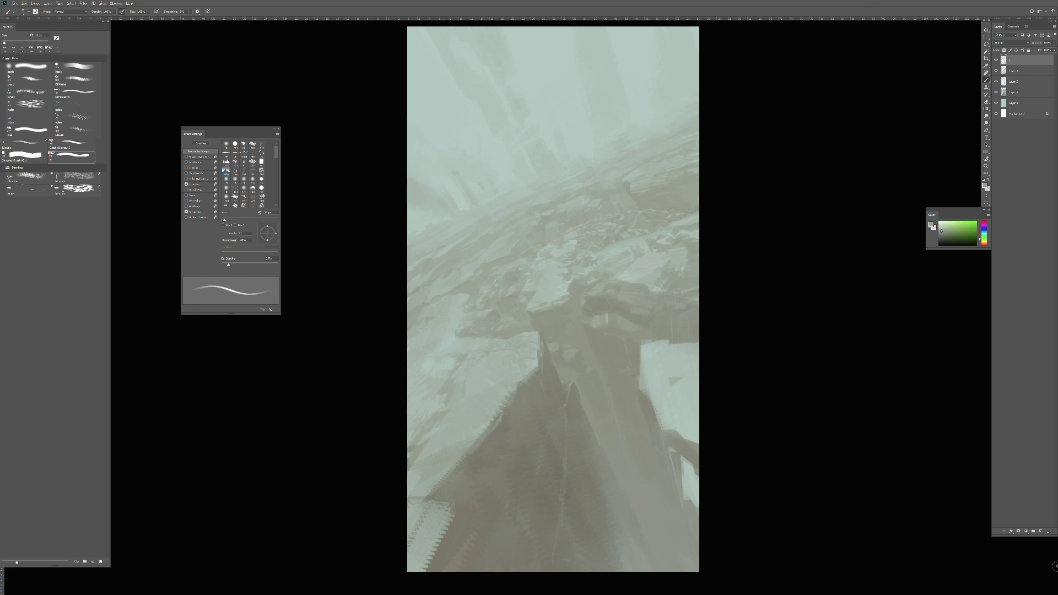
# - Sample tones at the base of the central pale rock and refine its lower edge with a small brush
pyautogui.keyDown('alt'); pyautogui.click(533, 294); pyautogui.keyUp('alt')
pyautogui.press(']')
pyautogui.press(']')
pyautogui.press(']')
pyautogui.keyDown('alt'); pyautogui.click(530, 315); pyautogui.keyUp('alt')
pyautogui.press('[')
pyautogui.press('[')
pyautogui.press(']')
pyautogui.press(']')
pyautogui.press('[')
pyautogui.press('[')
# - Sample the brown crevice tone below the central pale rock and set the brush to 77% opacity
pyautogui.keyDown('alt'); pyautogui.click(578, 318); pyautogui.keyUp('alt')
pyautogui.press(']')
pyautogui.press(']')
pyautogui.press('[')
pyautogui.press('7')
pyautogui.press('7')
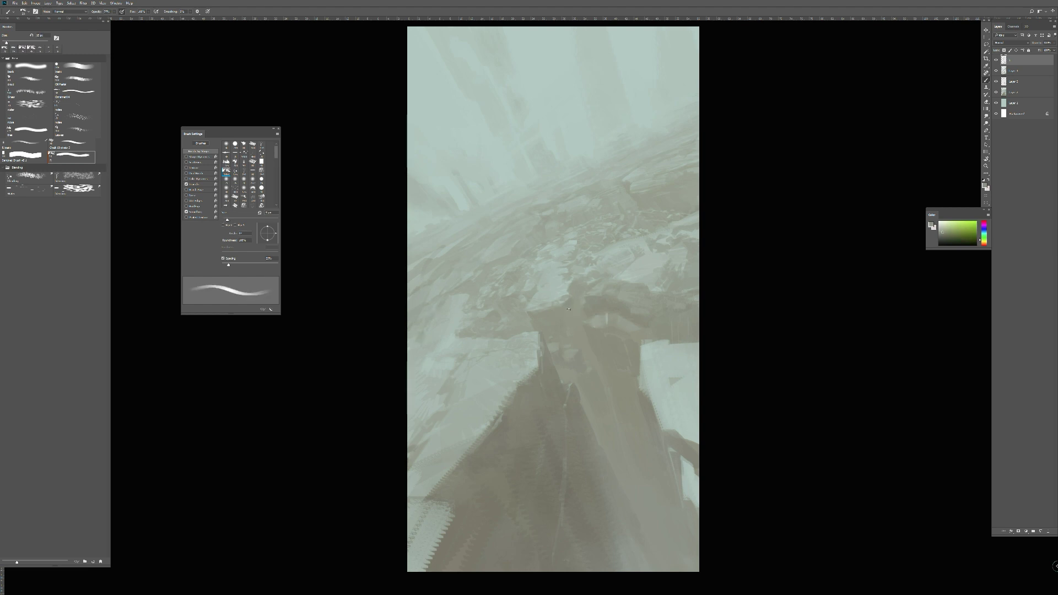
# - Sample brown tones beneath the central ledge and dab shadow touches there with a small brush at 100% opacity
pyautogui.press('[')
pyautogui.keyDown('alt'); pyautogui.click(586, 314); pyautogui.keyUp('alt')
pyautogui.press(']')
pyautogui.press(']')
pyautogui.press('[')
pyautogui.press('[')
pyautogui.press('0')
pyautogui.press('[')
pyautogui.click(601, 313)
pyautogui.keyDown('alt'); pyautogui.click(589, 325); pyautogui.keyUp('alt')
pyautogui.press(']')
pyautogui.press('[')
pyautogui.press(']')
# - Sample the edge tone of the pale block beside the column, paint along its lower edge and set the opacity to 40%
pyautogui.keyDown('alt'); pyautogui.click(653, 406); pyautogui.keyUp('alt')
pyautogui.press(']')
pyautogui.moveTo(667, 432)
pyautogui.mouseDown()
pyautogui.moveTo(695, 431)
pyautogui.moveTo(682, 426)
pyautogui.mouseUp()
pyautogui.press('4')
pyautogui.press('[')
pyautogui.press('[')
# - Sample the pale block's lower tones and rework its lower part with a larger brush
pyautogui.keyDown('alt'); pyautogui.click(689, 420); pyautogui.keyUp('alt')
pyautogui.press(']')
pyautogui.press(']')
pyautogui.press(']')
pyautogui.keyDown('alt'); pyautogui.click(675, 420); pyautogui.keyUp('alt')
pyautogui.press(']')
# - Sample tones near the lower pale patch, paint a short stroke beneath it at 100% opacity and undo the last stroke
pyautogui.press('0')
pyautogui.keyDown('alt'); pyautogui.click(683, 511); pyautogui.keyUp('alt')
pyautogui.moveTo(684, 500)
pyautogui.mouseDown()
pyautogui.moveTo(686, 504)
pyautogui.moveTo(701, 480)
pyautogui.moveTo(675, 482)
pyautogui.moveTo(697, 504)
pyautogui.mouseUp()
pyautogui.keyDown('alt'); pyautogui.click(693, 519); pyautogui.keyUp('alt')
pyautogui.press(']')
pyautogui.hotkey('ctrl', 'z')
# - Lower the brush opacity and paint a translucent diagonal stroke across the lower part of the pale block
pyautogui.press('4')
pyautogui.press('4')
pyautogui.press('3')
pyautogui.press('2')
pyautogui.moveTo(696, 398)
pyautogui.mouseDown()
pyautogui.moveTo(684, 394)
pyautogui.moveTo(668, 414)
pyautogui.mouseUp()
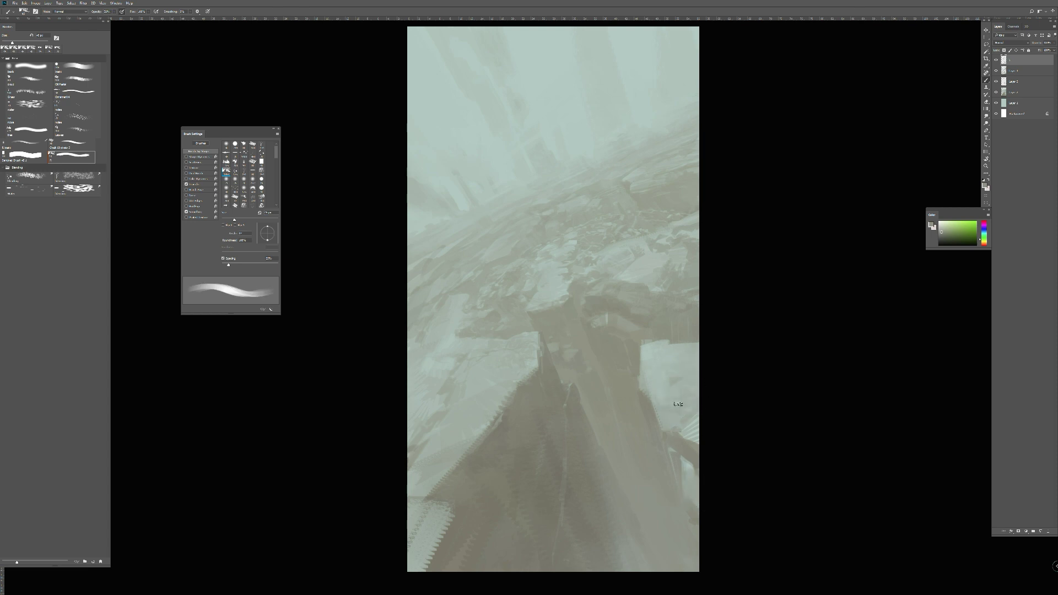
# - Sample the dark tone below the pale block, blend the block's lower edge and flip the canvas horizontally
pyautogui.keyDown('alt'); pyautogui.click(689, 435); pyautogui.keyUp('alt')
pyautogui.moveTo(693, 435); pyautogui.dragTo(672, 425)
pyautogui.keyDown('alt'); pyautogui.click(674, 425); pyautogui.keyUp('alt')
pyautogui.keyDown('alt'); pyautogui.click(664, 384); pyautogui.keyUp('alt')
pyautogui.press('[')
pyautogui.press('[')
pyautogui.hotkey('ctrl', 'shift', 'h')
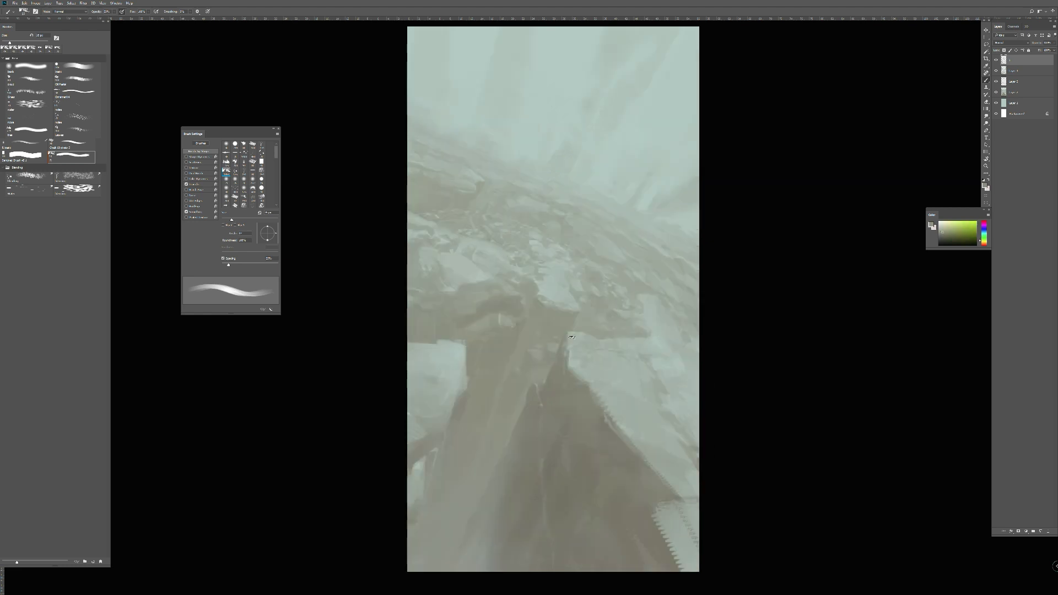
# - Sample the slope tone above the large pale slab, add fine touches with a small brush and flip the canvas back
pyautogui.press('[')
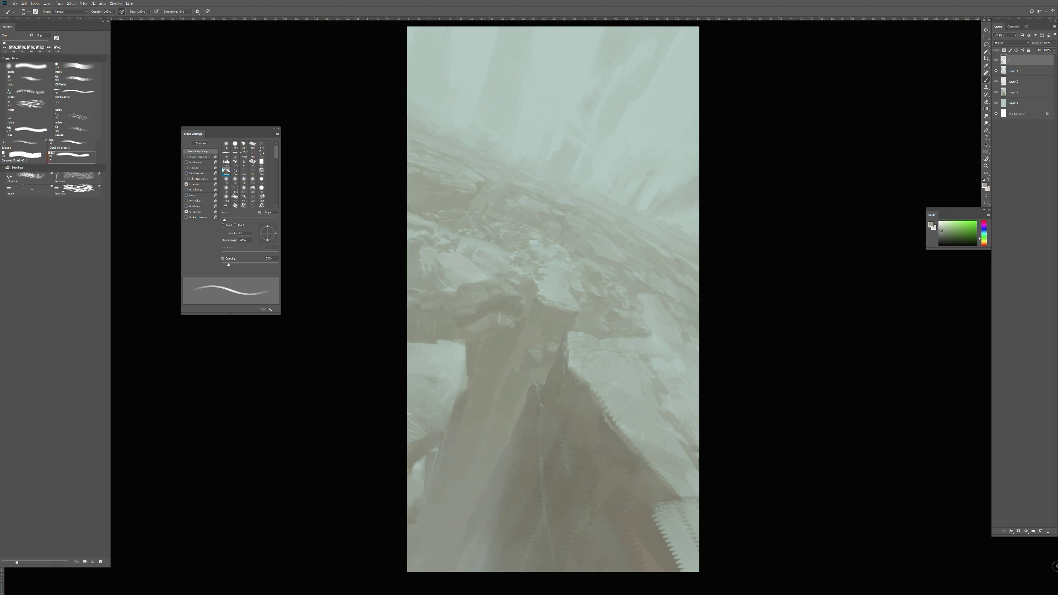
pyautogui.press('[')
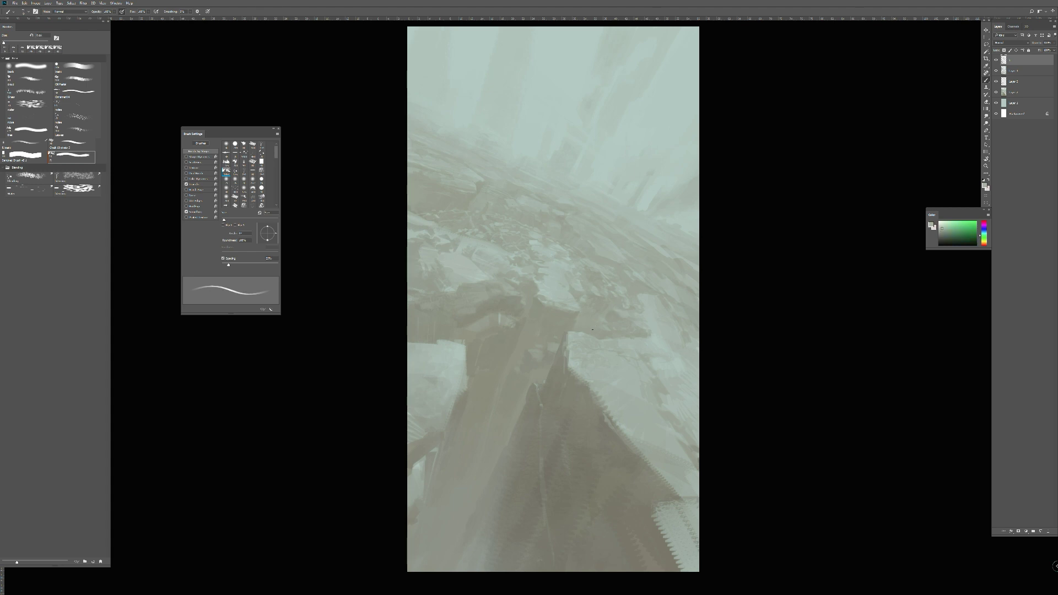
pyautogui.press('[')
pyautogui.keyDown('alt'); pyautogui.click(632, 298); pyautogui.keyUp('alt')
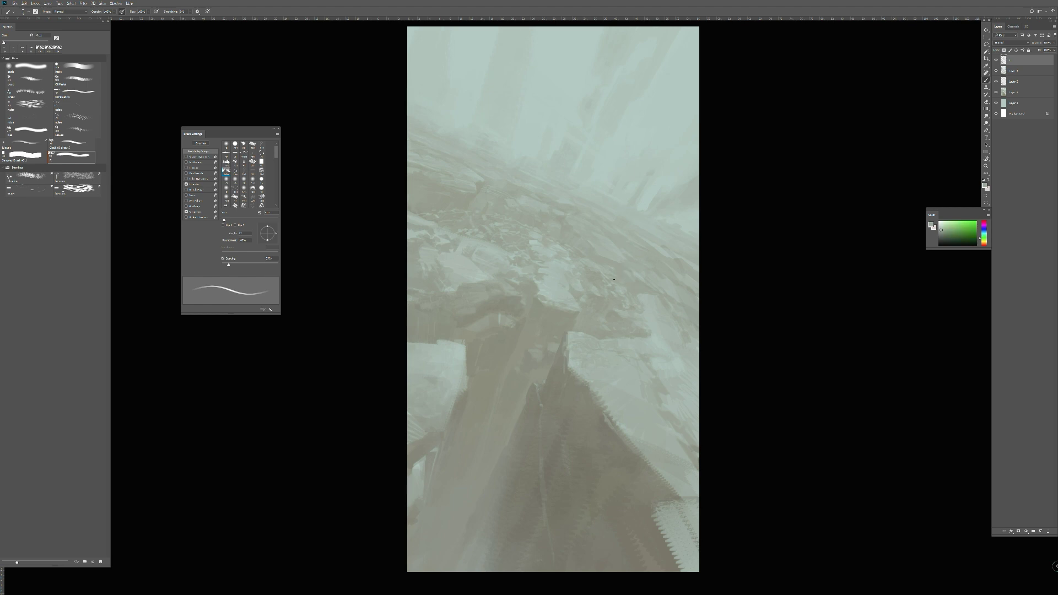
pyautogui.press(']')
pyautogui.press(']')
pyautogui.hotkey('ctrl', 'shift', 'h')
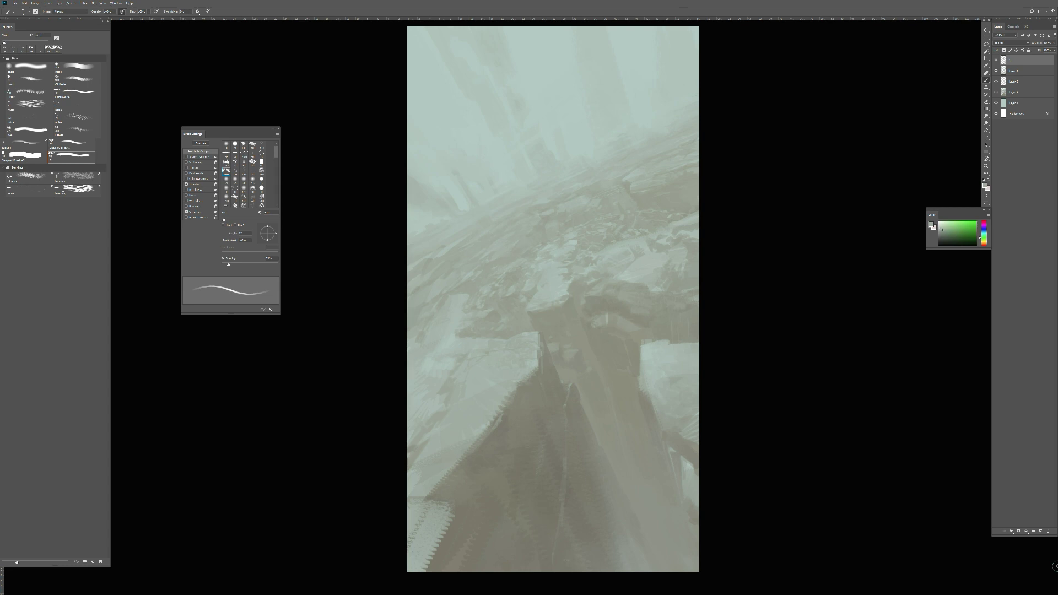
# - Sample brown tones on the upper slope, paint thin streaks along it and flip the canvas horizontally
pyautogui.keyDown('alt'); pyautogui.click(548, 218); pyautogui.keyUp('alt')
pyautogui.keyDown('alt'); pyautogui.click(519, 229); pyautogui.keyUp('alt')
pyautogui.hotkey('ctrl', 'shift', 'h')
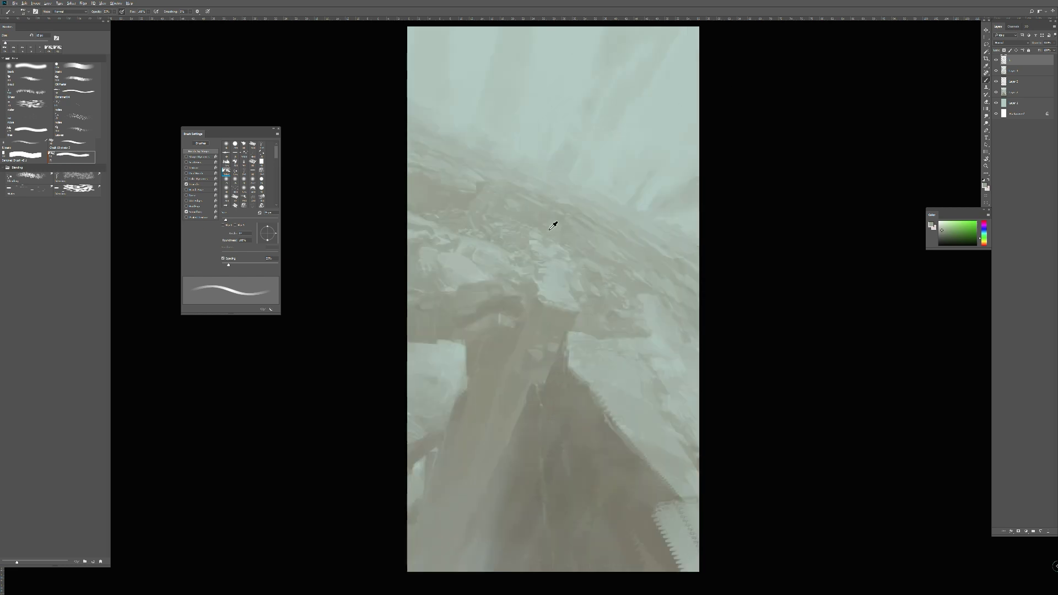
# - Sample the tone near the slope's outer edge and enlarge the brush at 100% opacity for strokes there
pyautogui.press('space')
pyautogui.press('[')
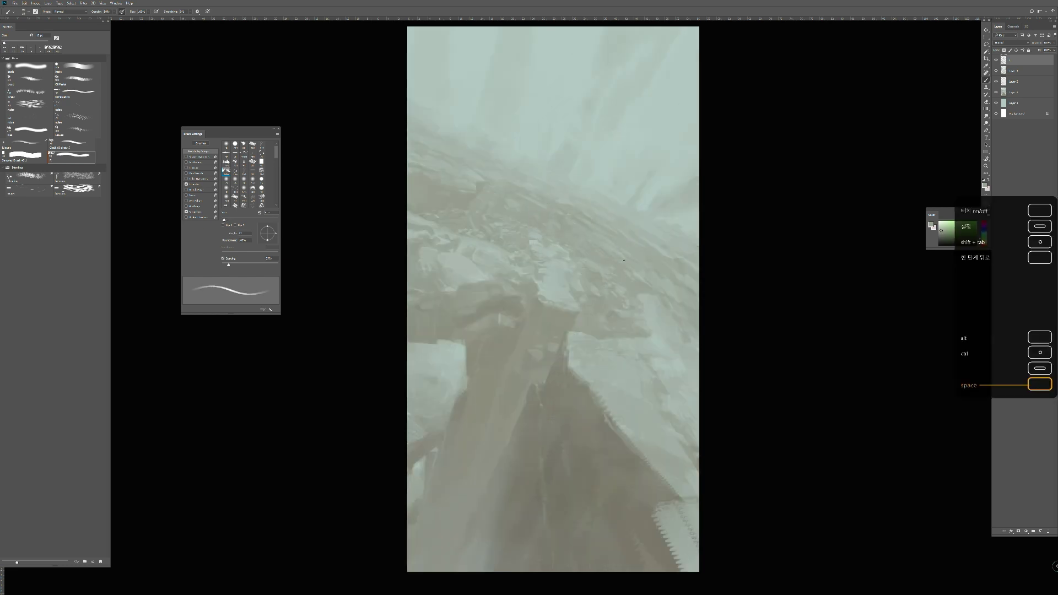
pyautogui.press('[')
pyautogui.press(']')
pyautogui.keyDown('alt'); pyautogui.click(677, 270); pyautogui.keyUp('alt')
pyautogui.press(']')
pyautogui.press(']')
pyautogui.press('0')
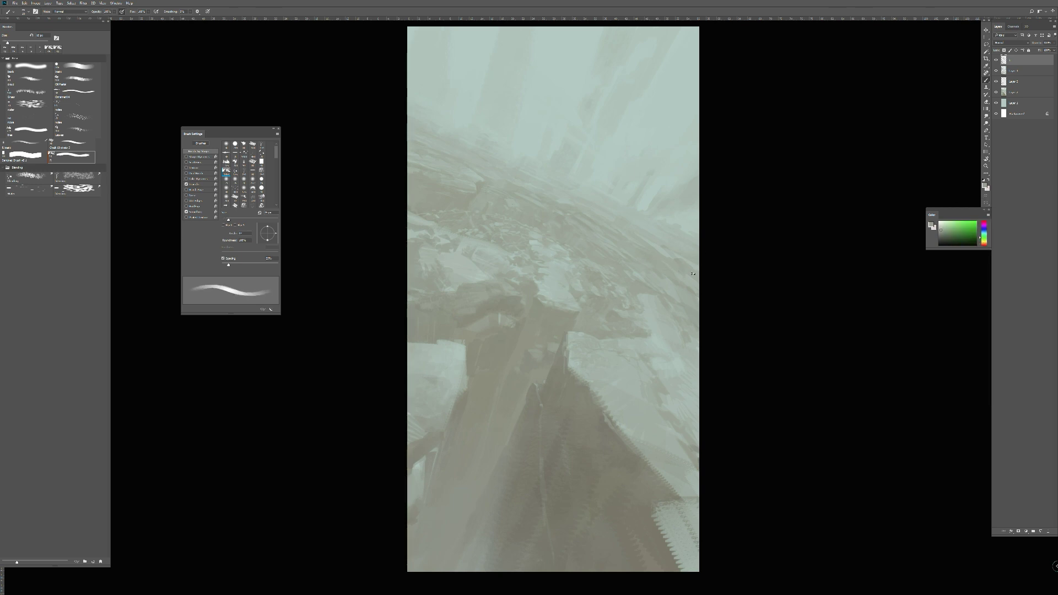
# - Reduce the brush size, refine the thin streaks along the upper slope and flip the canvas back
pyautogui.press('[')
pyautogui.press('[')
pyautogui.press('[')
pyautogui.press('[')
pyautogui.press('[')
pyautogui.press(']')
pyautogui.press(']')
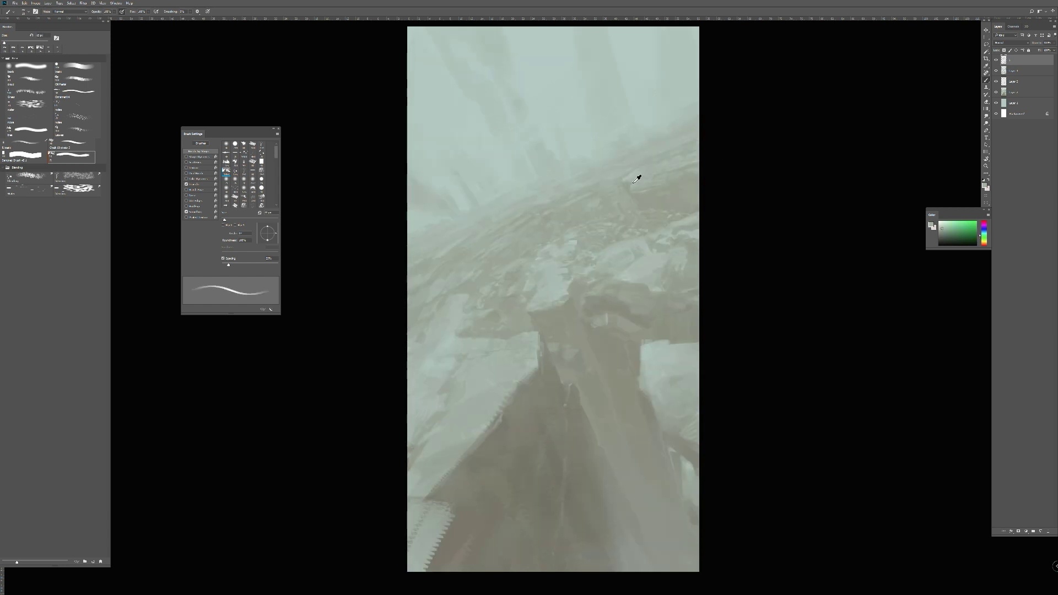
# - Paint muted streaks over the upper slope and broad touches below the horizon on a new layer, varying the brush size
pyautogui.press(']')
pyautogui.press(']')
pyautogui.press(']')
pyautogui.press(']')
pyautogui.press(']')
pyautogui.press('[')
pyautogui.press('[')
pyautogui.press('[')
pyautogui.press('[')
pyautogui.press(']')
pyautogui.press(']')
pyautogui.press(']')
pyautogui.press(']')
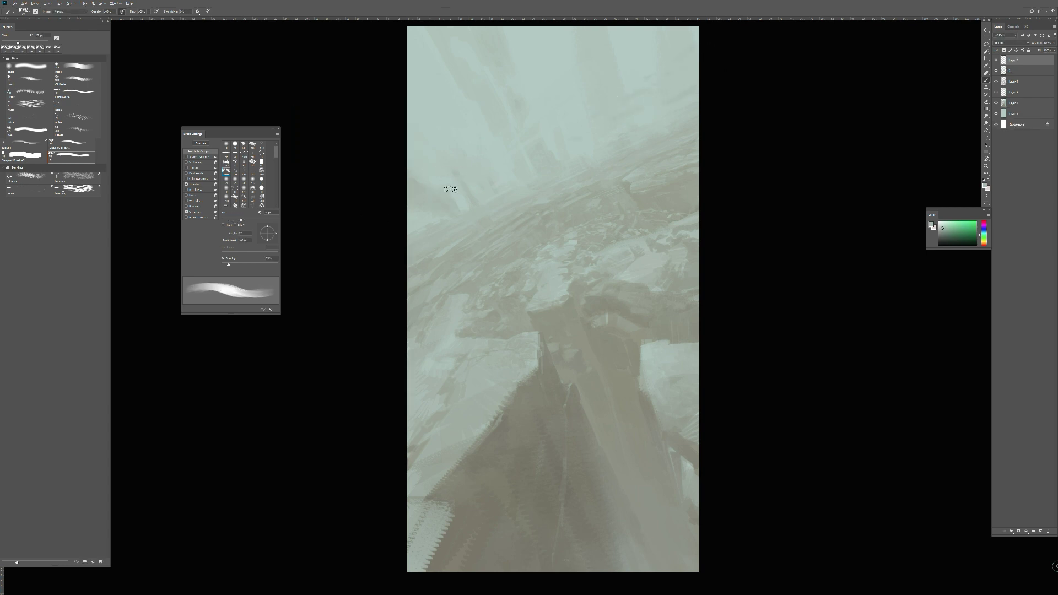
# - Reduce the brush size and sample the misty tone just above the horizon's lower end for fine marks there
pyautogui.press('[')
pyautogui.press('[')
pyautogui.press('[')
pyautogui.press('[')
pyautogui.press('[')
pyautogui.press('[')
pyautogui.press('[')
pyautogui.press('[')
pyautogui.press('[')
pyautogui.keyDown('alt'); pyautogui.click(439, 192); pyautogui.keyUp('alt')
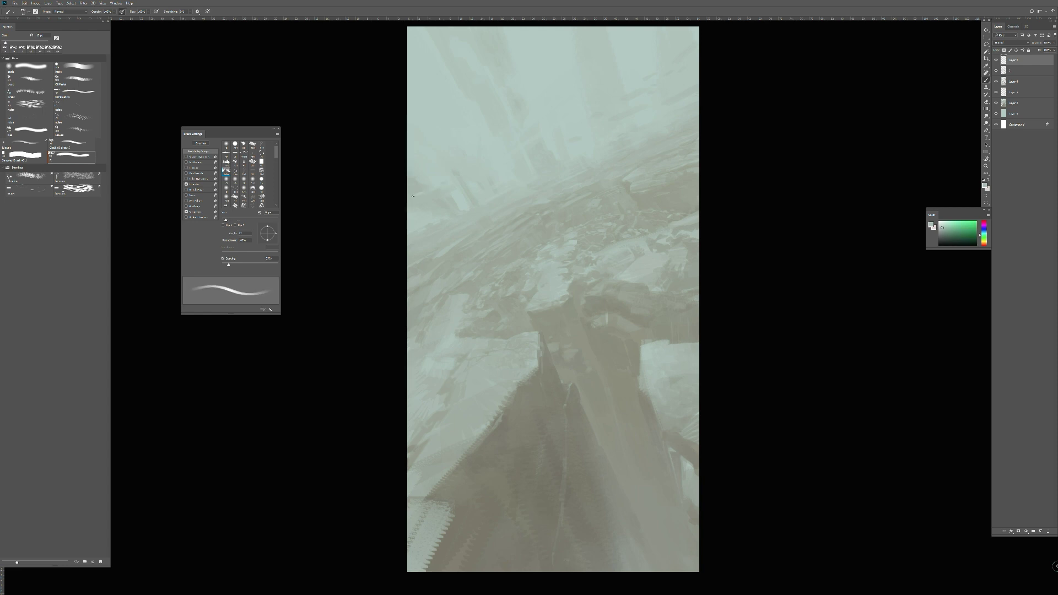
# - Sample the mist tone above the mid horizon and paint small marks in the sky near the canvas's outer edge
pyautogui.keyDown('alt'); pyautogui.click(529, 181); pyautogui.keyUp('alt')
pyautogui.press('[')
pyautogui.press(']')
pyautogui.press(']')
pyautogui.press('[')
pyautogui.press(']')
pyautogui.press(']')
pyautogui.press(']')
pyautogui.press(']')
pyautogui.press(']')
pyautogui.moveTo(410, 144)
pyautogui.mouseDown()
pyautogui.moveTo(433, 144)
pyautogui.moveTo(432, 104)
pyautogui.mouseUp()
pyautogui.press('[')
pyautogui.press('[')
pyautogui.press('[')
pyautogui.press('[')
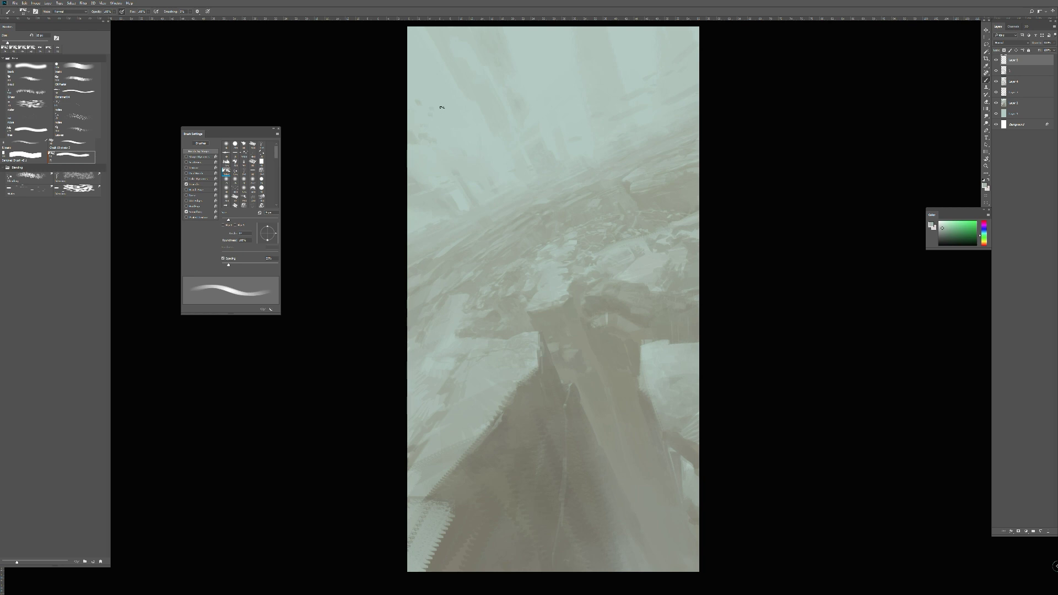
# - Alternate between erasing and painting to refine the small sky marks
pyautogui.press('e')
pyautogui.press('b')
pyautogui.press(']')
pyautogui.press('e')
pyautogui.press('b')
pyautogui.press(']')
pyautogui.press('[')
pyautogui.press('[')
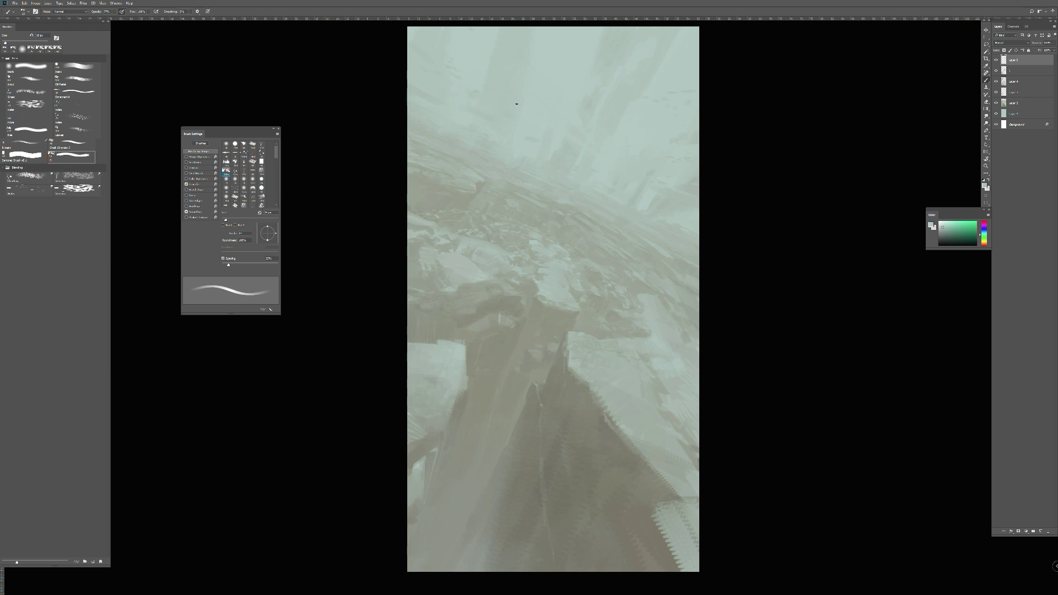
# - Set the brush opacity to 100%, flip the canvas back and sample rock tones around the central pale slab's tip
pyautogui.press(']')
pyautogui.keyDown('alt'); pyautogui.click(510, 281); pyautogui.keyUp('alt')
pyautogui.press('[')
pyautogui.press('[')
pyautogui.press('[')
pyautogui.press('0')
pyautogui.hotkey('ctrl', 'shift', 'h')
pyautogui.keyDown('alt'); pyautogui.click(543, 314); pyautogui.keyUp('alt')
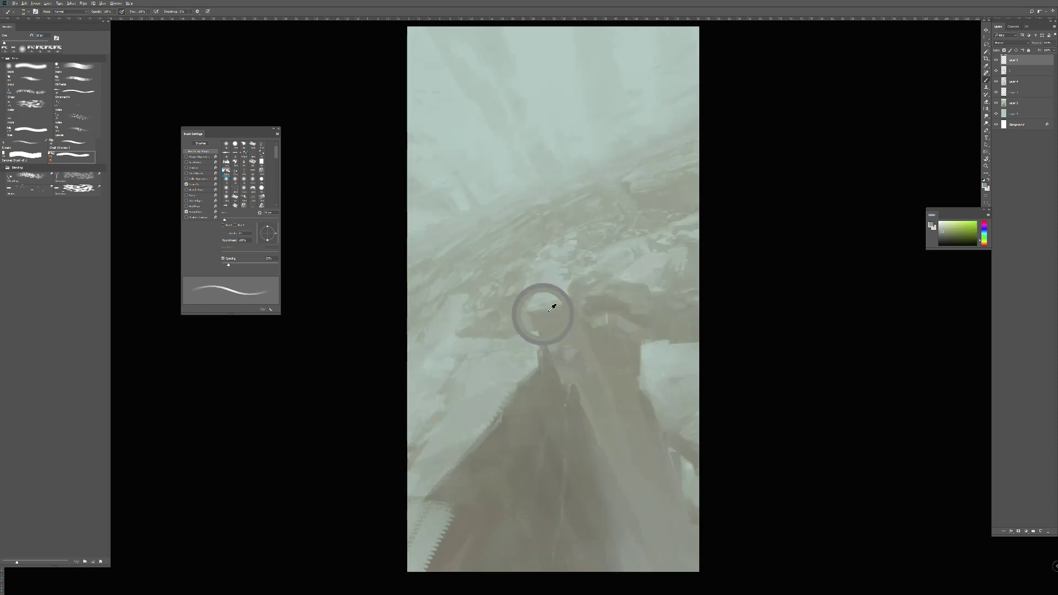
pyautogui.keyDown('alt'); pyautogui.click(527, 305); pyautogui.keyUp('alt')
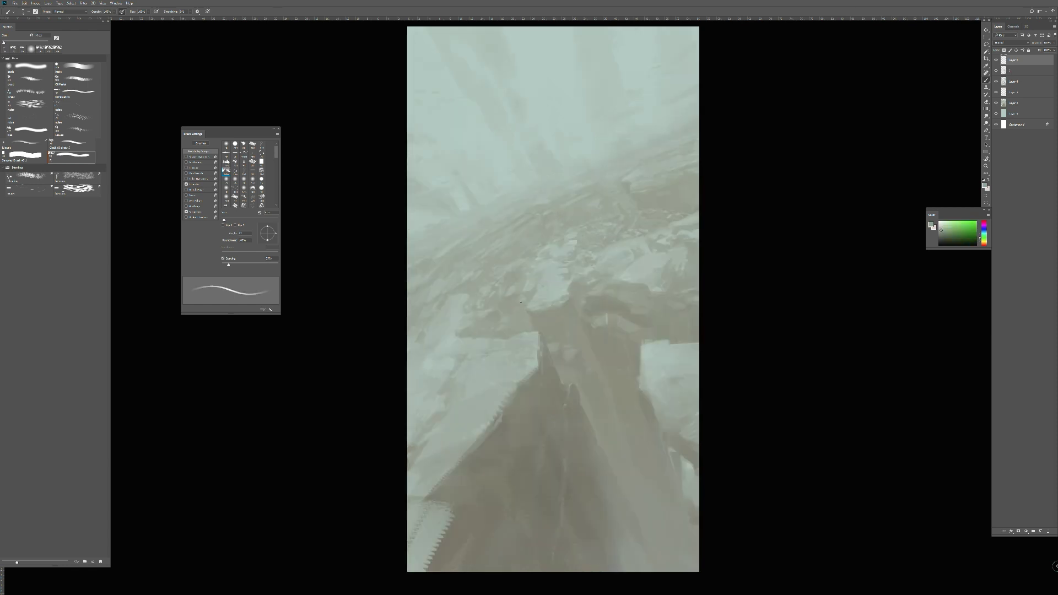
# - Sample the central slab's pale tone for a small touch near its upper edge, and sample the darker rock beside it
pyautogui.keyDown('alt'); pyautogui.click(558, 271); pyautogui.keyUp('alt')
pyautogui.press('[')
pyautogui.click(565, 257)
pyautogui.keyDown('alt'); pyautogui.click(577, 294); pyautogui.keyUp('alt')
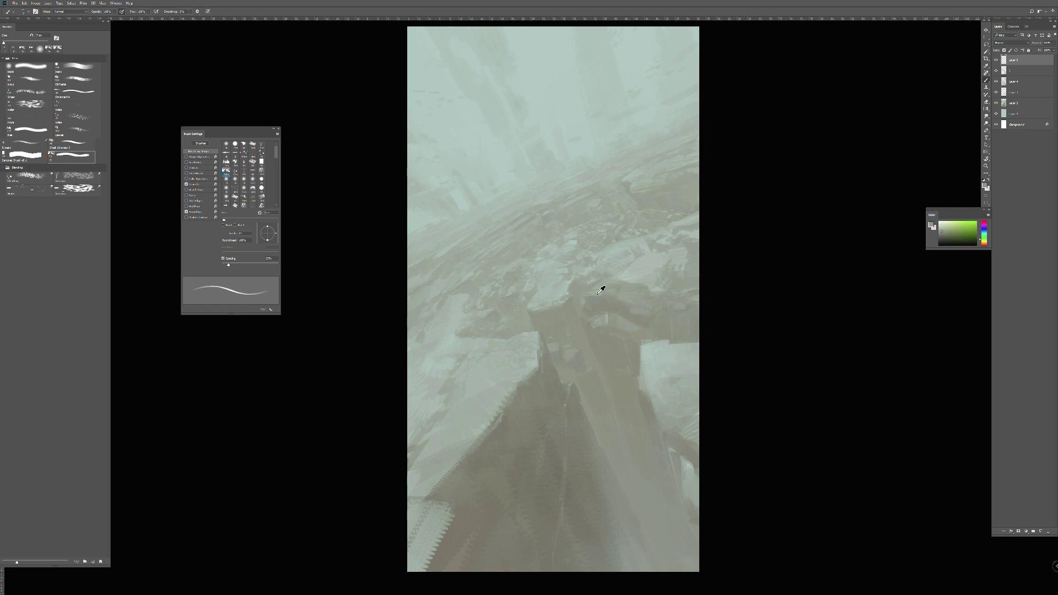
pyautogui.keyDown('alt'); pyautogui.click(582, 276); pyautogui.keyUp('alt')
# - Sample dark tones below the central slab and refine the edge where the large pale slab meets the chasm
pyautogui.keyDown('alt'); pyautogui.click(544, 335); pyautogui.keyUp('alt')
pyautogui.keyDown('alt'); pyautogui.click(546, 367); pyautogui.keyUp('alt')
pyautogui.press(']')
pyautogui.keyDown('alt'); pyautogui.click(538, 361); pyautogui.keyUp('alt')
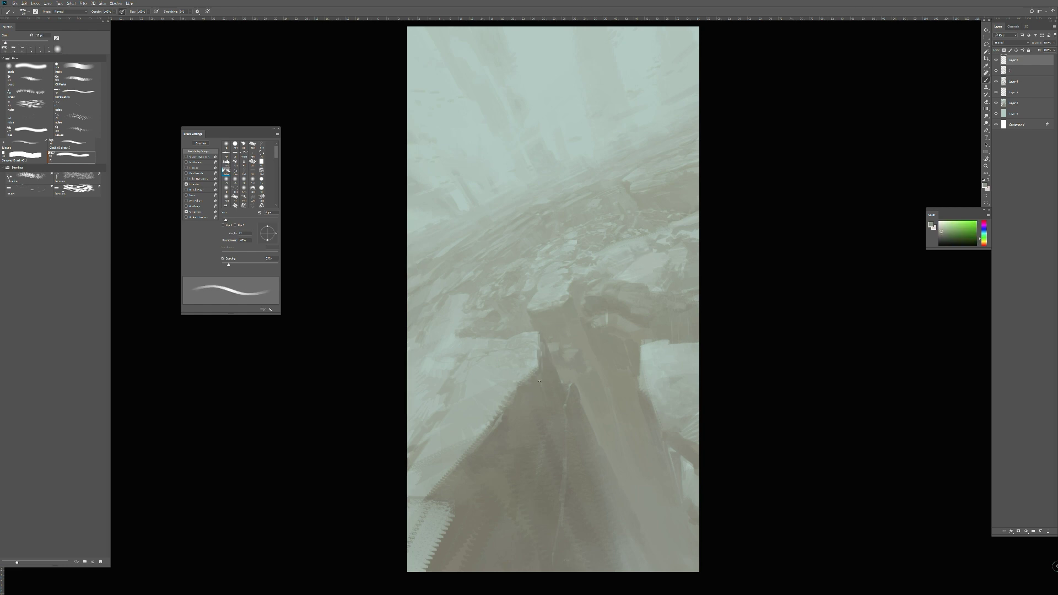
pyautogui.press('[')
# - Enlarge the brush and paint a sampled dark brown over the serrated edge in the lower corner
pyautogui.press(']')
pyautogui.press(']')
pyautogui.press(']')
pyautogui.press(']')
pyautogui.press(']')
pyautogui.press(']')
pyautogui.moveTo(451, 536)
pyautogui.mouseDown()
pyautogui.moveTo(443, 566)
pyautogui.moveTo(456, 527)
pyautogui.moveTo(449, 511)
pyautogui.mouseUp()
pyautogui.keyDown('alt'); pyautogui.click(453, 559); pyautogui.keyUp('alt')
pyautogui.press(']')
pyautogui.press(']')
pyautogui.press(']')
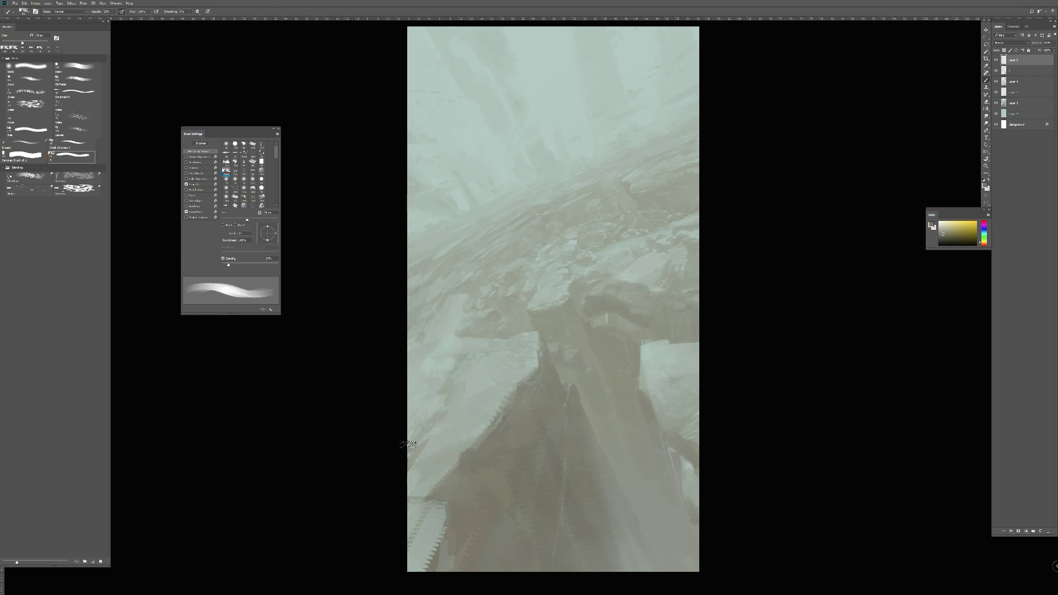
# - Reduce the brush size and sample the grey-green tone along the outer slope above the large pale slab for touch-ups
pyautogui.press('[')
pyautogui.press('[')
pyautogui.press('[')
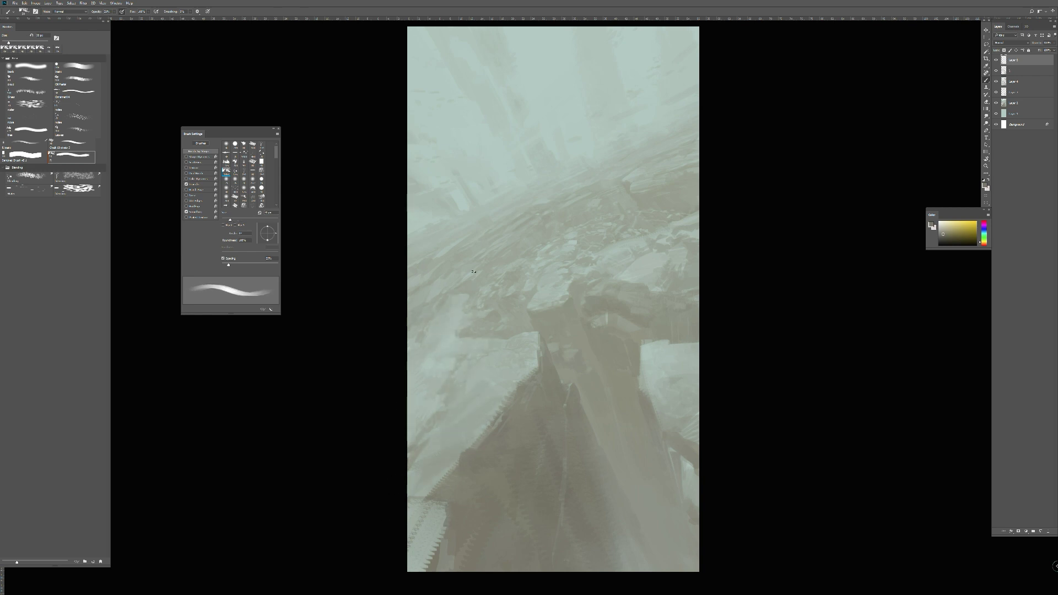
pyautogui.press('[')
pyautogui.press('[')
pyautogui.press('[')
pyautogui.keyDown('alt'); pyautogui.click(413, 340); pyautogui.keyUp('alt')
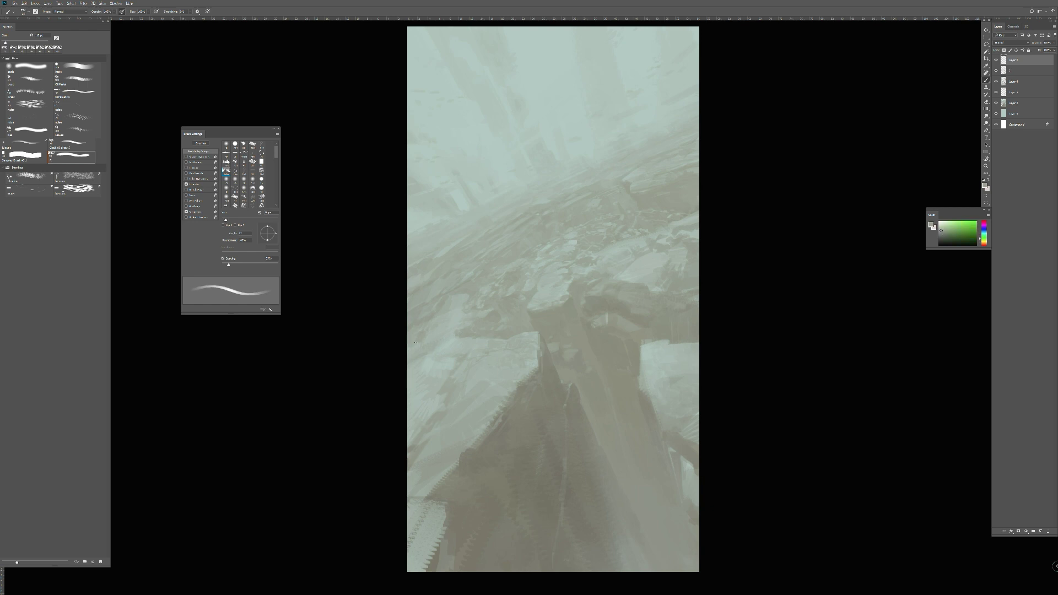
# - Sample the misty tone at the slope's outer edge and enlarge the brush to soften the area around the horizon
pyautogui.press('[')
pyautogui.press('[')
pyautogui.press('[')
pyautogui.press('[')
pyautogui.press('[')
pyautogui.keyDown('alt'); pyautogui.click(425, 243); pyautogui.keyUp('alt')
pyautogui.press(']')
pyautogui.press(']')
pyautogui.press(']')
pyautogui.press(']')
pyautogui.press(']')
pyautogui.press(']')
pyautogui.press(']')
pyautogui.press(']')
pyautogui.press(']')
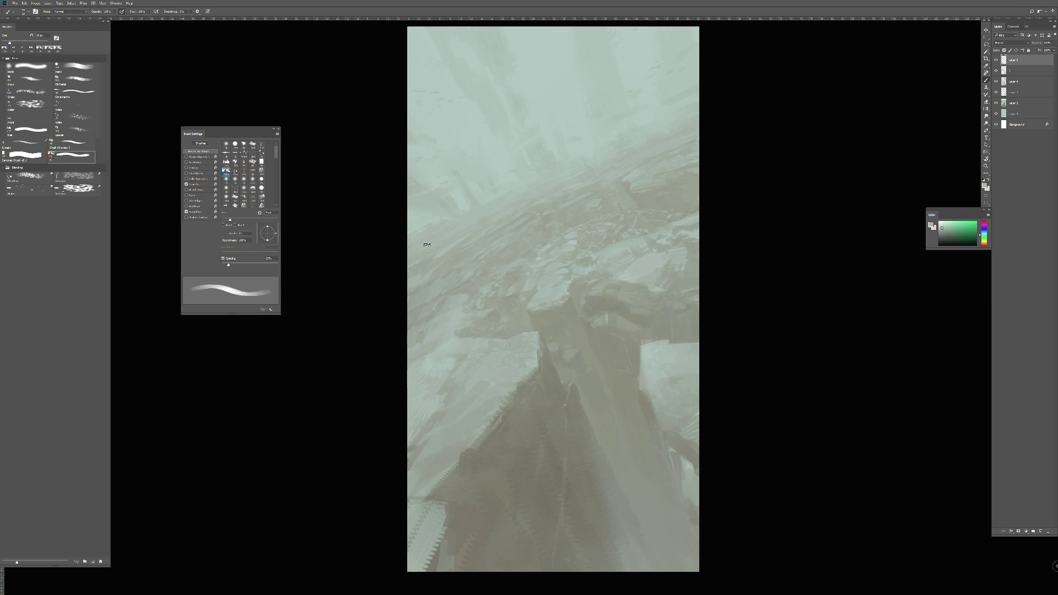
pyautogui.press(']')
pyautogui.press(']')
pyautogui.press(']')
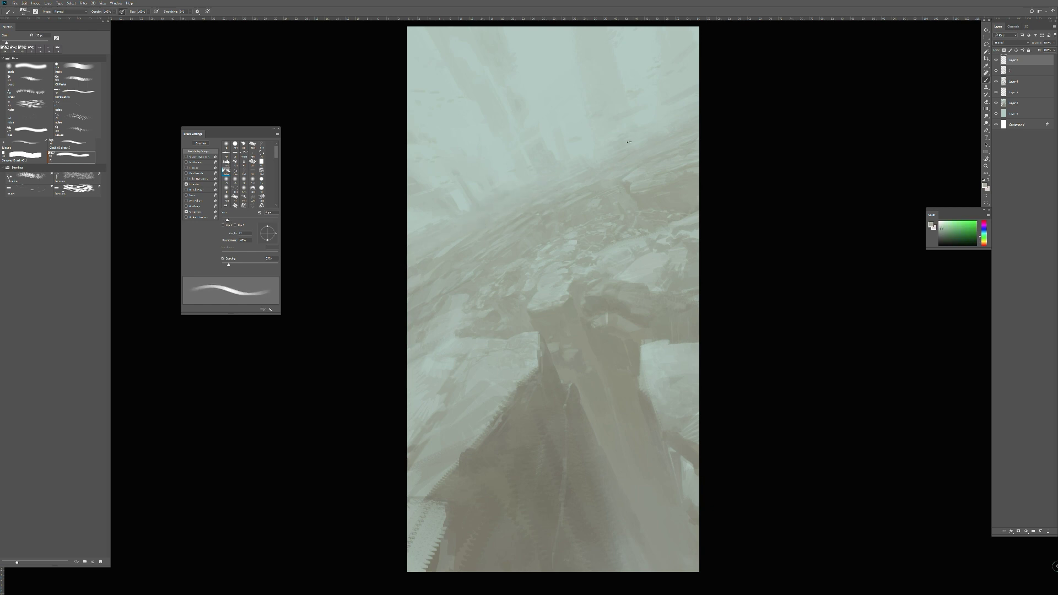
# - Soften the sky and horizon mist with pale strokes, adjusting the brush size between passes
pyautogui.press('[')
pyautogui.press('[')
pyautogui.press('[')
pyautogui.press('[')
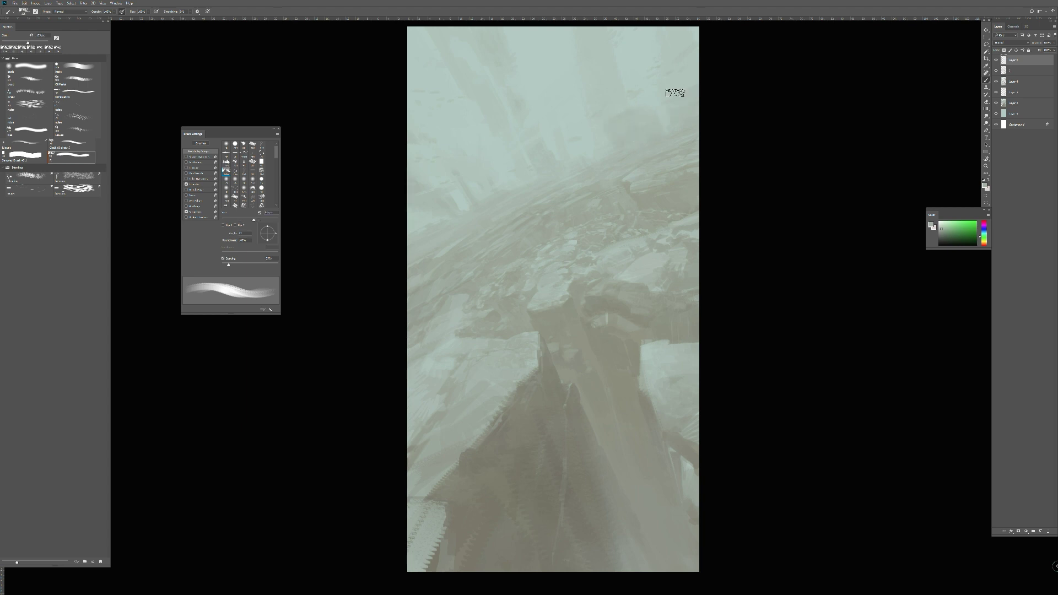
pyautogui.press('[')
pyautogui.press('[')
pyautogui.press('[')
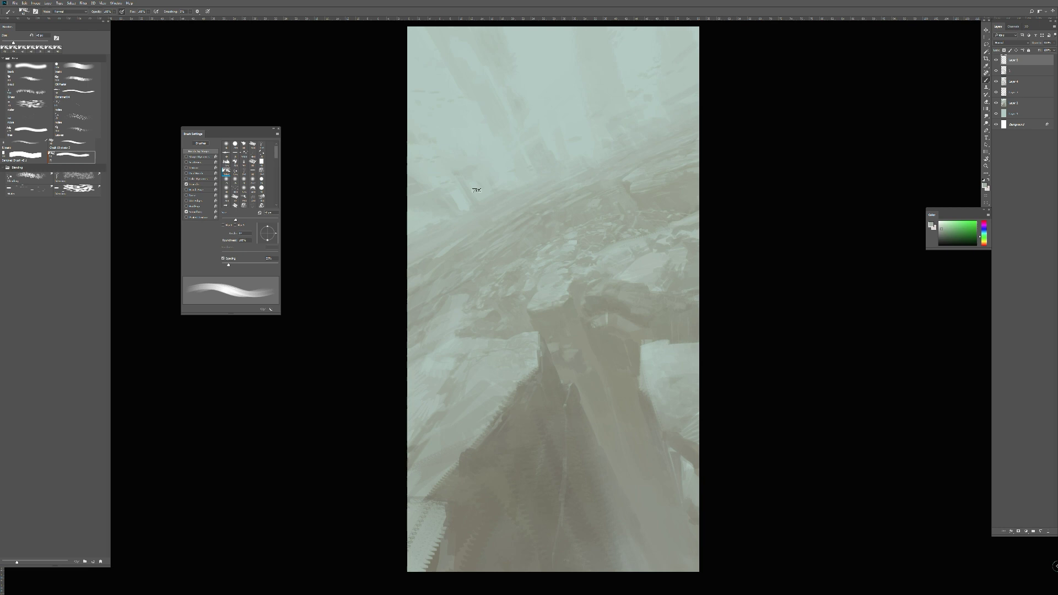
pyautogui.press(']')
pyautogui.press(']')
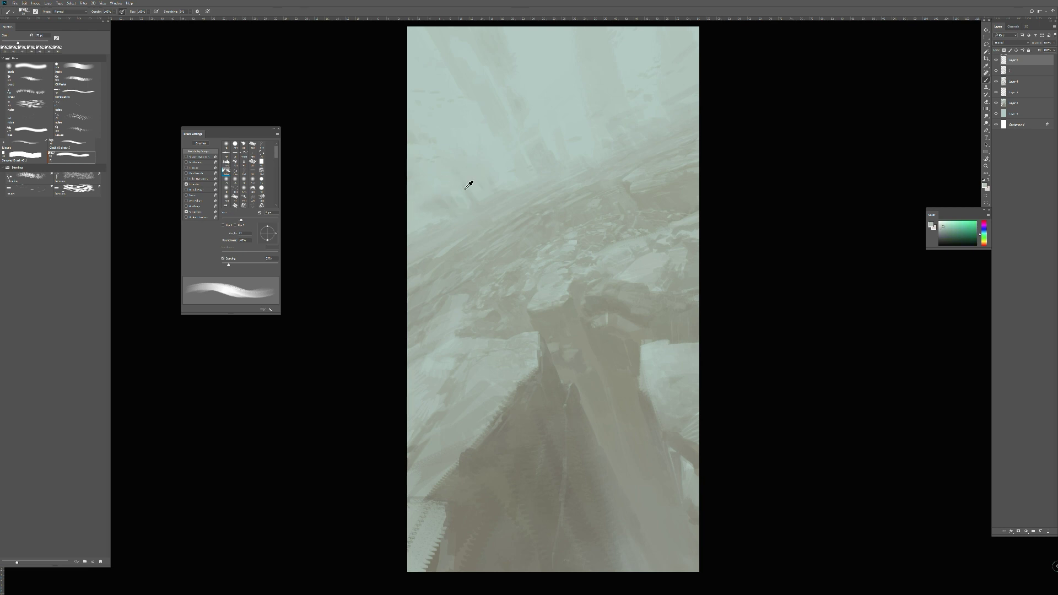
# - Undo the last two brush strokes
pyautogui.press(']')
pyautogui.press(']')
pyautogui.press('[')
pyautogui.hotkey('ctrl', 'z')
pyautogui.hotkey('ctrl', 'z')
# - Sample the dark chasm tone and the mid-slope rock tone, reducing the brush size for small details
pyautogui.keyDown('alt'); pyautogui.click(520, 411); pyautogui.keyUp('alt')
pyautogui.press('[')
pyautogui.press('[')
pyautogui.press('[')
pyautogui.press('[')
pyautogui.keyDown('alt'); pyautogui.click(507, 307); pyautogui.keyUp('alt')
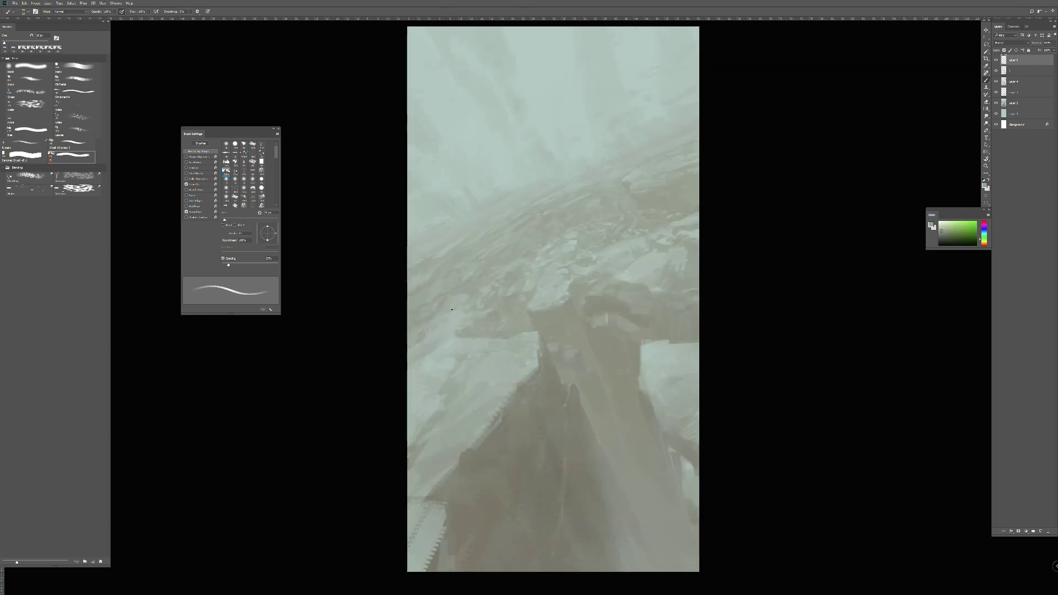
# - Enlarge the brush for slope touches and sample the brown rock tone beside the central slab
pyautogui.press(']')
pyautogui.press(']')
pyautogui.press(']')
pyautogui.press(']')
pyautogui.press(']')
pyautogui.keyDown('alt'); pyautogui.click(595, 282); pyautogui.keyUp('alt')
# - Refine the slope and chasm tones with a smaller brush at 44% opacity, sampling the rock tone beside the central slab
pyautogui.press('[')
pyautogui.press('[')
pyautogui.press('[')
pyautogui.press('[')
pyautogui.press('[')
pyautogui.press('4')
pyautogui.press('4')
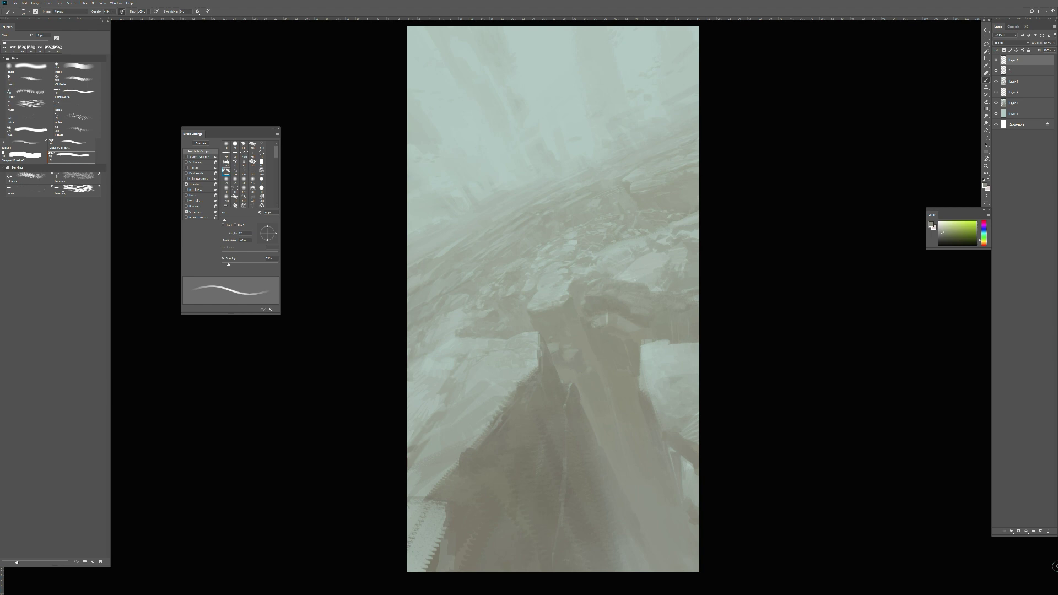
pyautogui.keyDown('alt'); pyautogui.click(524, 303); pyautogui.keyUp('alt')
# - Flip the canvas horizontally and smudge the serrated pale patch at the chasm's lower right corner into the surrounding dark tone with an enlarged Smudge tool
pyautogui.hotkey('ctrl', 'shift', 'h')
pyautogui.keyDown('alt'); pyautogui.click(640, 449); pyautogui.keyUp('alt')
pyautogui.press(']')
pyautogui.press(']')
pyautogui.press(']')
pyautogui.press(']')
pyautogui.press(']')
pyautogui.press(']')
pyautogui.press('r')
pyautogui.press(']')
pyautogui.press(']')
pyautogui.press(']')
pyautogui.press(']')
pyautogui.press(']')
pyautogui.press(']')
pyautogui.moveTo(646, 452)
pyautogui.mouseDown()
pyautogui.moveTo(752, 553)
pyautogui.moveTo(664, 516)
pyautogui.moveTo(678, 565)
pyautogui.mouseUp()
pyautogui.press(']')
pyautogui.press(']')
pyautogui.press(']')
pyautogui.press(']')
pyautogui.press(']')
pyautogui.press(']')
pyautogui.press('[')
pyautogui.press('[')
pyautogui.press('[')
pyautogui.press('[')
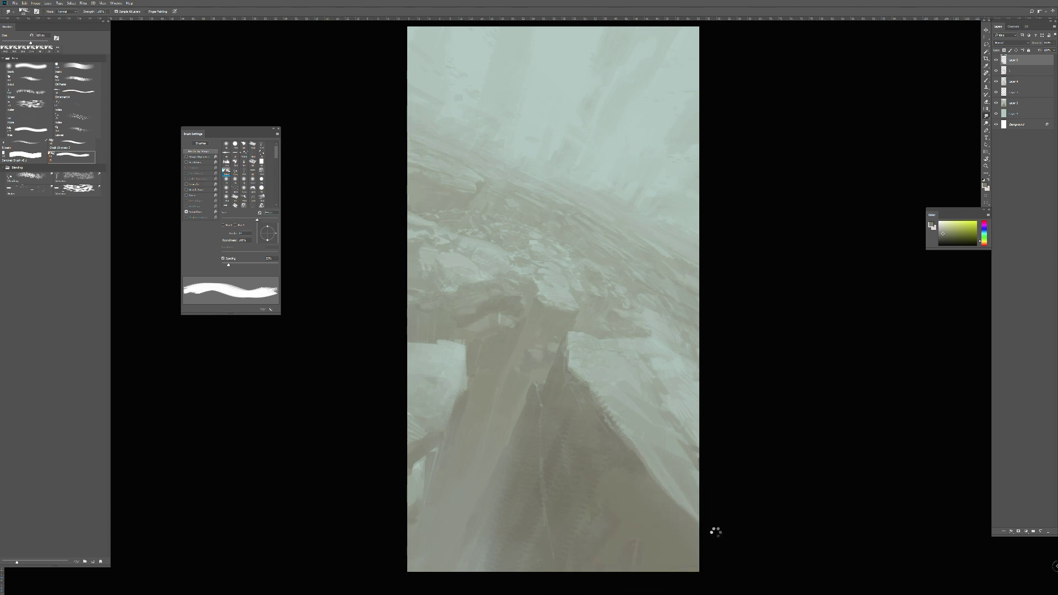
# - Flip the canvas back and smooth the dark chasm with a large soft round brush at 10% opacity, using its sampled tone
pyautogui.hotkey('ctrl', 'shift', 'h')
pyautogui.press('b')
pyautogui.rightClick(612, 459)
pyautogui.doubleClick(638, 333)
pyautogui.keyDown('alt'); pyautogui.click(581, 526); pyautogui.keyUp('alt')
pyautogui.press('1')
pyautogui.press(']')
pyautogui.press(']')
pyautogui.press(']')
pyautogui.press(']')
pyautogui.press(']')
pyautogui.press(']')
pyautogui.press(']')
pyautogui.press(']')
pyautogui.press(']')
pyautogui.press(']')
pyautogui.press(']')
pyautogui.press(']')
pyautogui.press(']')
pyautogui.press(']')
pyautogui.press(']')
pyautogui.press(']')
pyautogui.press(']')
pyautogui.press(']')
pyautogui.moveTo(543, 539)
pyautogui.mouseDown()
pyautogui.moveTo(529, 562)
pyautogui.moveTo(619, 425)
pyautogui.mouseUp()
pyautogui.press('[')
pyautogui.press('[')
pyautogui.press('[')
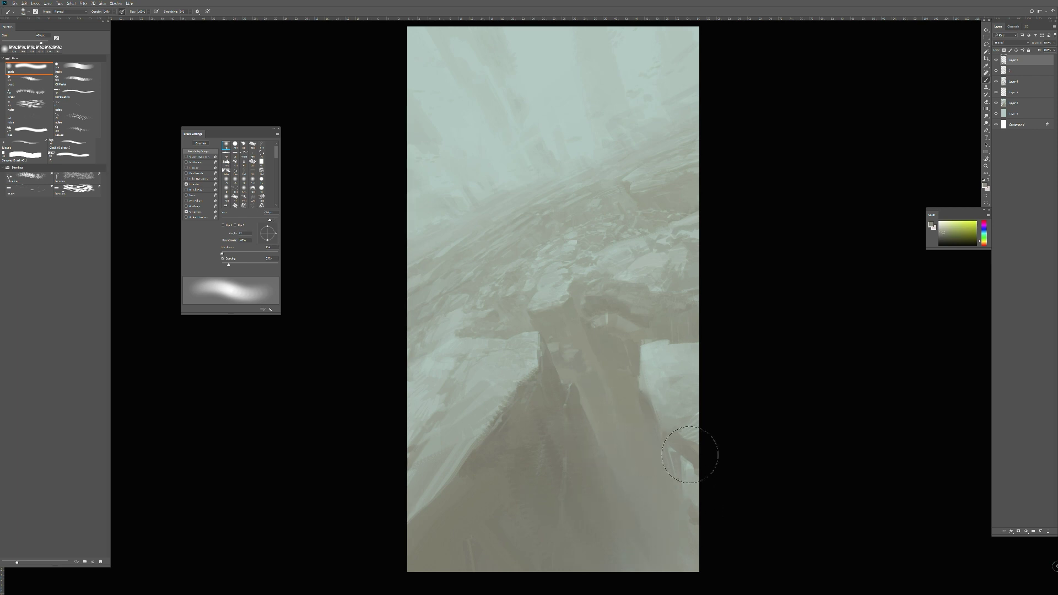
# - Flip the canvas horizontally, sample a pale slab tone, and brush broad soft mist strokes across the sky and horizon
pyautogui.keyDown('alt'); pyautogui.click(543, 370); pyautogui.keyUp('alt')
pyautogui.hotkey('ctrl', 'shift', 'h')
pyautogui.keyDown('alt'); pyautogui.click(480, 336); pyautogui.keyUp('alt')
pyautogui.press('[')
pyautogui.press('[')
pyautogui.press('[')
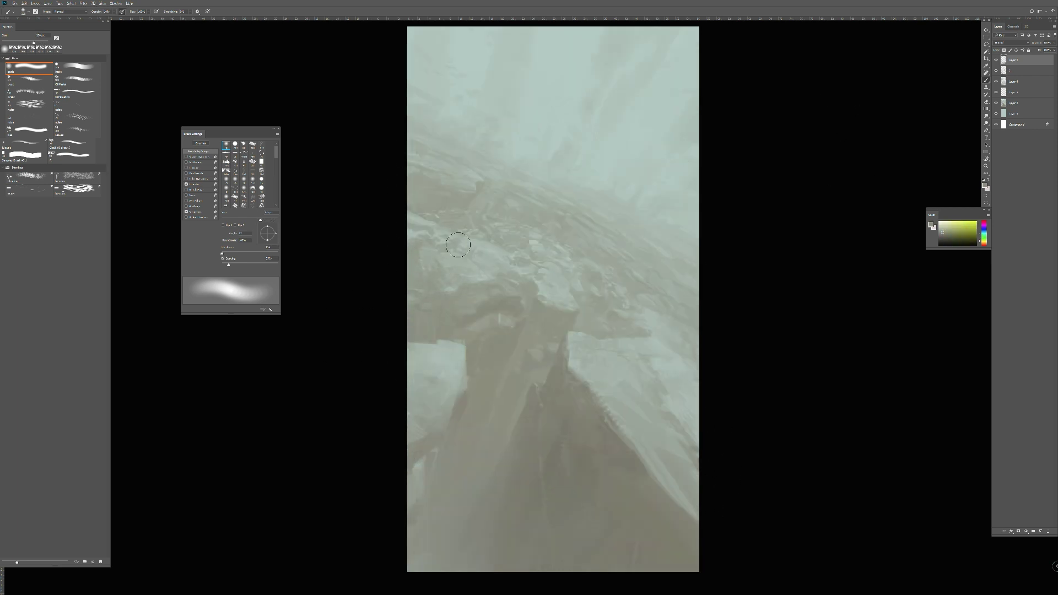
pyautogui.press(']')
pyautogui.press(']')
pyautogui.press(']')
pyautogui.moveTo(552, 174); pyautogui.dragTo(751, 175)
pyautogui.moveTo(483, 64); pyautogui.dragTo(562, 158)
pyautogui.press('[')
pyautogui.press('[')
pyautogui.press('[')
pyautogui.moveTo(537, 88)
pyautogui.mouseDown()
pyautogui.moveTo(514, 151)
pyautogui.moveTo(608, 71)
pyautogui.mouseUp()
pyautogui.press('[')
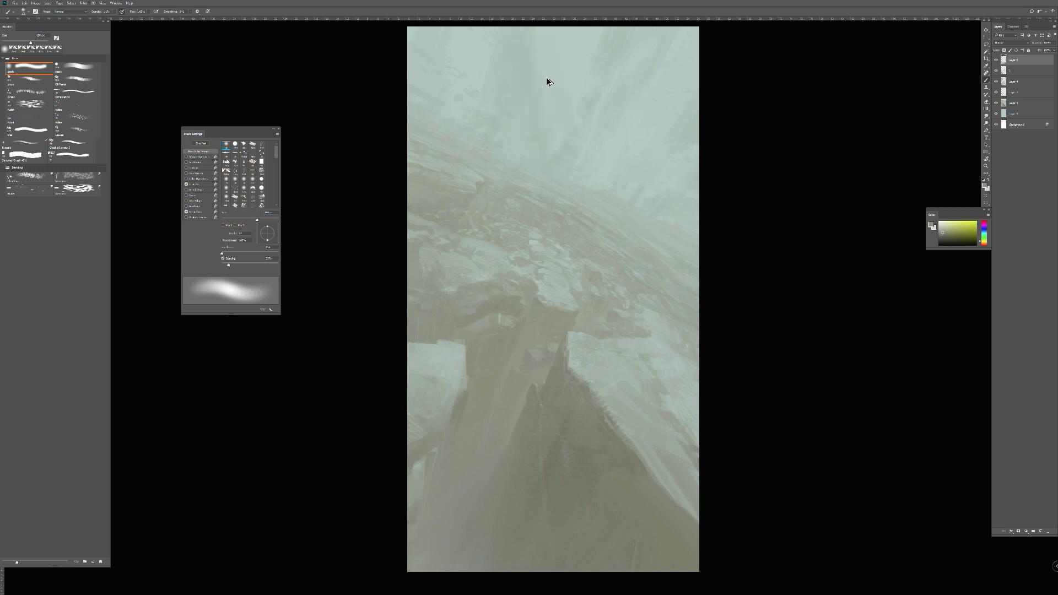
pyautogui.hotkey('ctrl', 'z')
# - Blend the streaks in the upper sky with larger soft strokes, resampling the sky tone between passes
pyautogui.press(']')
pyautogui.press(']')
pyautogui.moveTo(672, 121)
pyautogui.mouseDown()
pyautogui.moveTo(666, 42)
pyautogui.moveTo(640, 46)
pyautogui.mouseUp()
pyautogui.keyDown('alt'); pyautogui.click(424, 62); pyautogui.keyUp('alt')
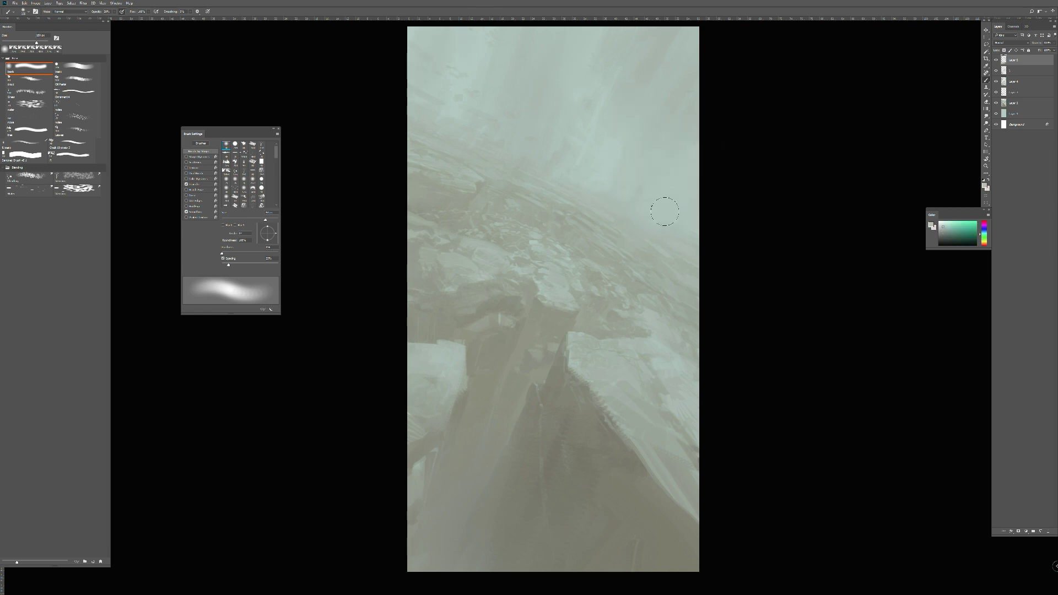
pyautogui.press(']')
pyautogui.press(']')
pyautogui.press(']')
pyautogui.moveTo(590, 80); pyautogui.dragTo(541, 118)
pyautogui.press('[')
pyautogui.press('[')
pyautogui.press('[')
pyautogui.press('[')
pyautogui.press(']')
pyautogui.press(']')
pyautogui.keyDown('alt'); pyautogui.click(482, 80); pyautogui.keyUp('alt')
pyautogui.press('3')
# - Flip the canvas, sample the chasm tone, and paint soft dark strokes over the pale left slab at 44% opacity
pyautogui.hotkey('ctrl', 'shift', 'h')
pyautogui.keyDown('alt'); pyautogui.click(553, 362); pyautogui.keyUp('alt')
pyautogui.keyDown('alt'); pyautogui.click(515, 362); pyautogui.keyUp('alt')
pyautogui.press(']')
pyautogui.press('4')
pyautogui.press('4')
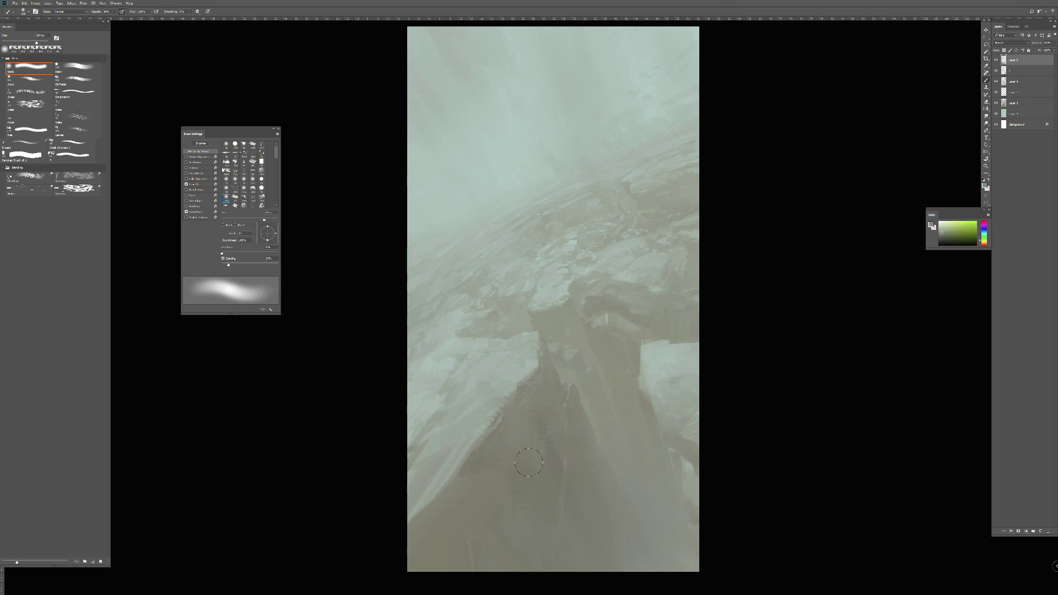
pyautogui.moveTo(481, 386); pyautogui.dragTo(525, 470)
pyautogui.moveTo(525, 470); pyautogui.dragTo(440, 354)
pyautogui.press('h')
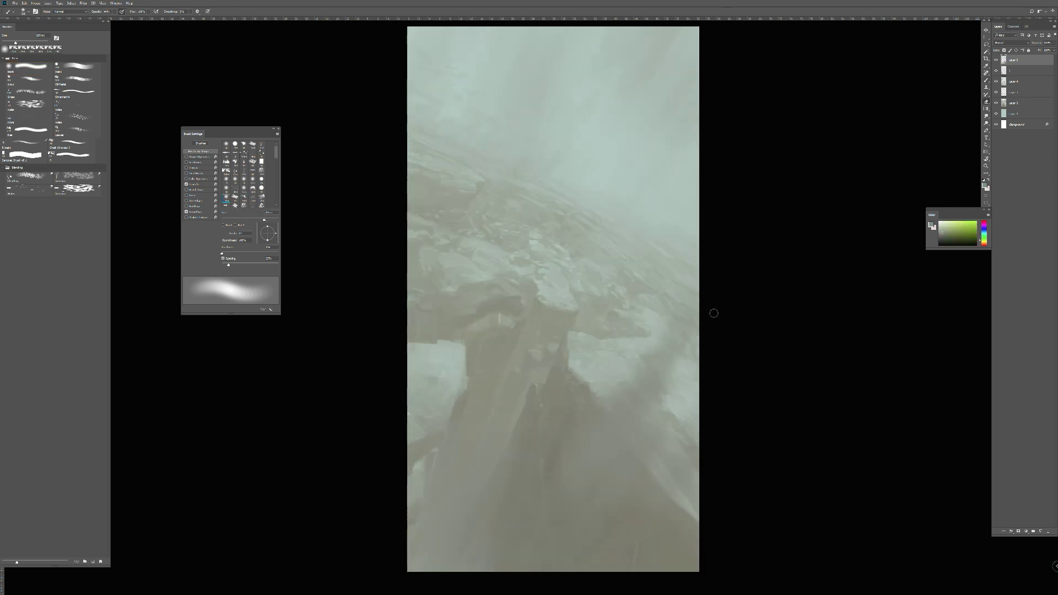
# - Erase the dark band across the pale right slab and blend its lower edge with the sampled chasm tone
pyautogui.press('e')
pyautogui.moveTo(646, 359); pyautogui.dragTo(625, 402)
pyautogui.press('b')
pyautogui.keyDown('alt'); pyautogui.click(598, 474); pyautogui.keyUp('alt')
pyautogui.moveTo(672, 438)
pyautogui.mouseDown()
pyautogui.moveTo(683, 440)
pyautogui.moveTo(692, 419)
pyautogui.mouseUp()
pyautogui.press('[')
pyautogui.press('[')
pyautogui.press('[')
pyautogui.press('[')
pyautogui.press('[')
# - Soften the right slab with a very large soft brush in the sampled slope tone, and resample the tone at its lower edge
pyautogui.keyDown('alt'); pyautogui.click(692, 313); pyautogui.keyUp('alt')
pyautogui.press(']')
pyautogui.press(']')
pyautogui.press(']')
pyautogui.press(']')
pyautogui.press(']')
pyautogui.press(']')
pyautogui.press(']')
pyautogui.press(']')
pyautogui.press(']')
pyautogui.press(']')
pyautogui.press(']')
pyautogui.press(']')
pyautogui.press(']')
pyautogui.click(646, 395)
pyautogui.keyDown('alt'); pyautogui.click(640, 430); pyautogui.keyUp('alt')
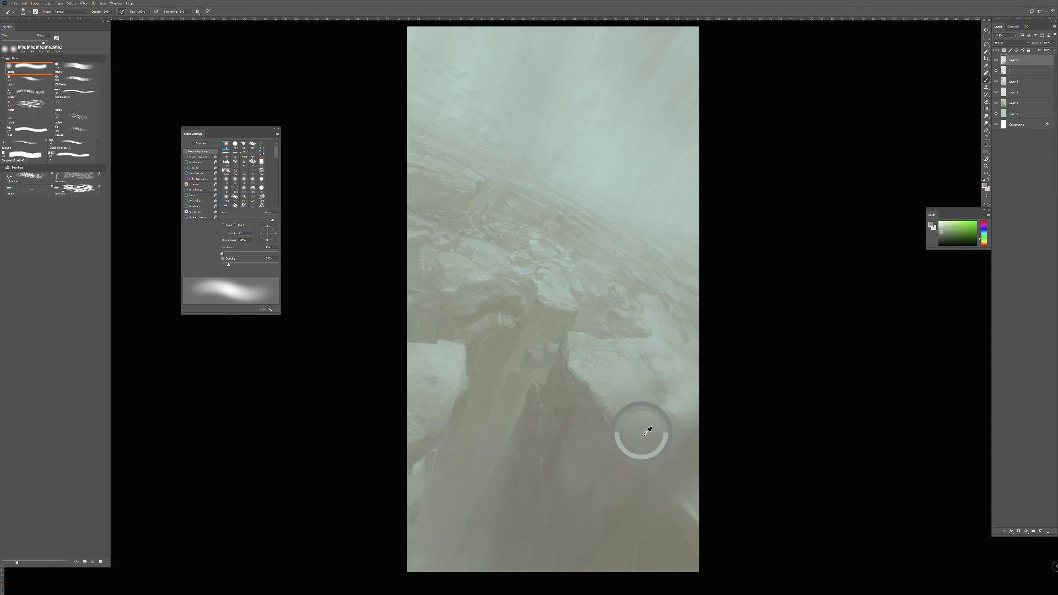
pyautogui.press('[')
pyautogui.press('[')
pyautogui.press('[')
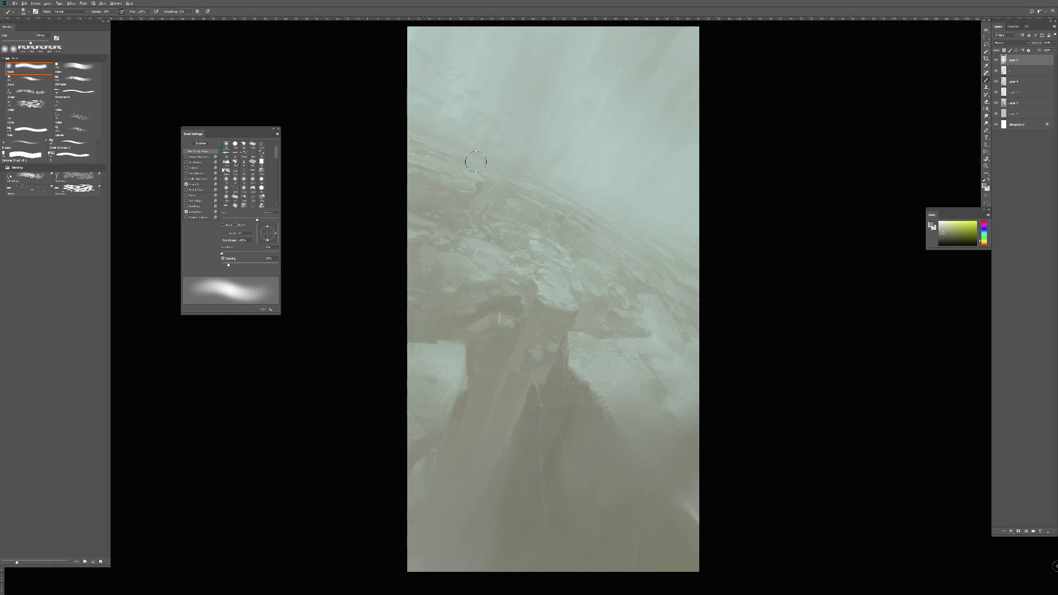
# - Tint the upper sky and horizon with large, soft grey-brown strokes
pyautogui.press(']')
pyautogui.press(']')
pyautogui.press(']')
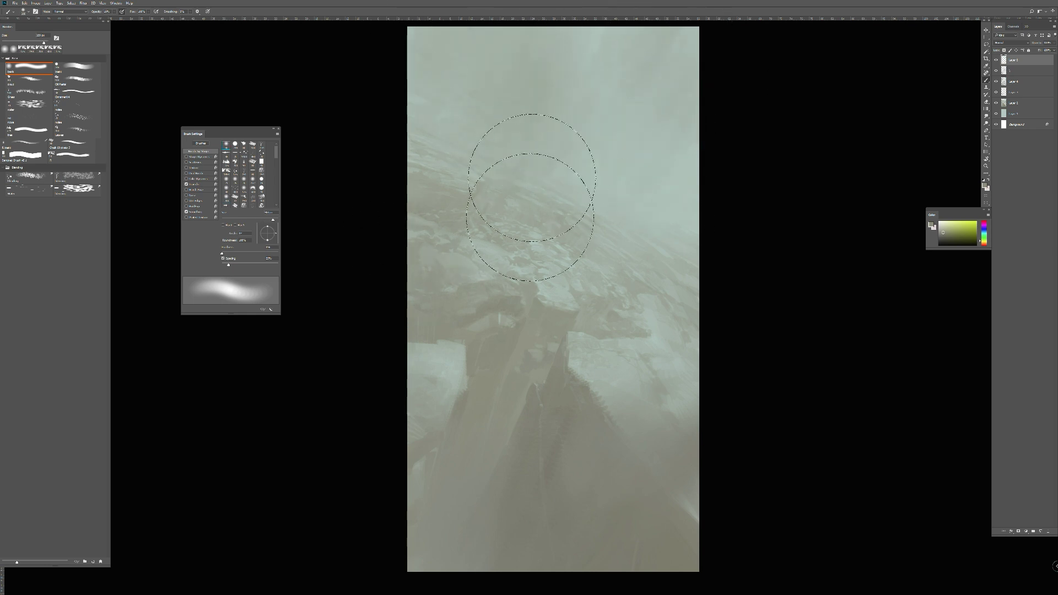
pyautogui.moveTo(379, 1)
pyautogui.mouseDown()
pyautogui.moveTo(447, 116)
pyautogui.moveTo(555, 204)
pyautogui.mouseUp()
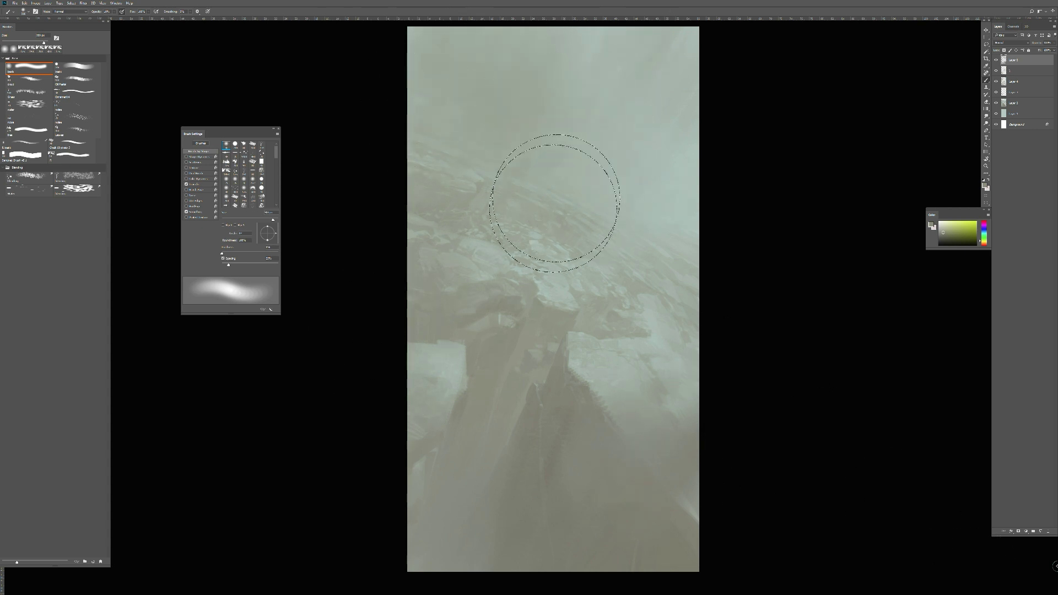
# - Sample the upper sky tone and mist over the right side of the horizon with a smaller soft brush
pyautogui.scroll(1, 594, 33)
pyautogui.keyDown('alt'); pyautogui.click(594, 33); pyautogui.keyUp('alt')
pyautogui.press('[')
pyautogui.press('[')
pyautogui.press('[')
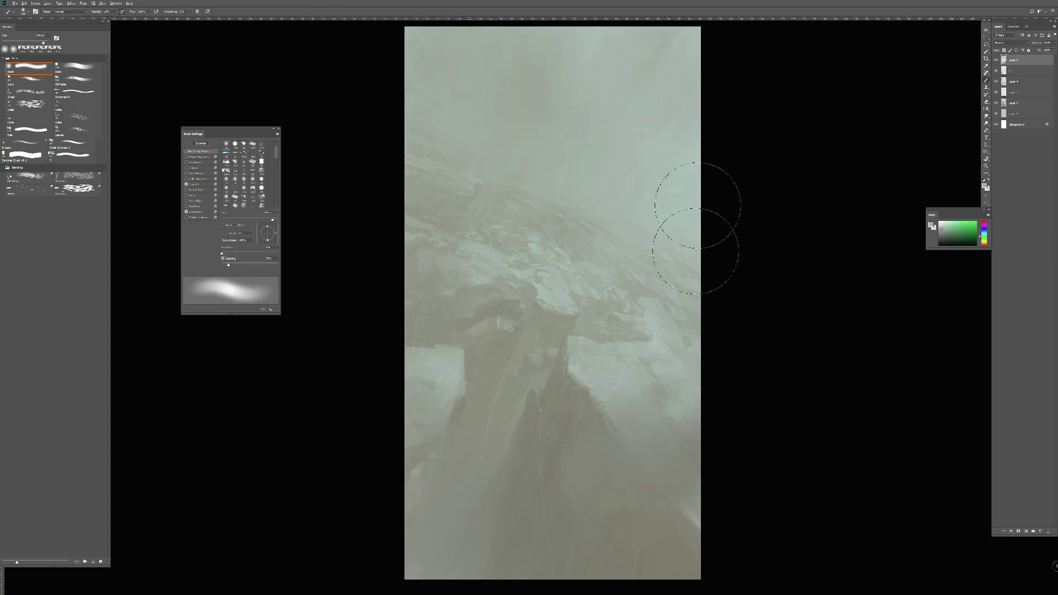
# - Fade the right slab's outer edge into mist with a sampled grey-brown tone, and flip the canvas to check the whole picture
pyautogui.keyDown('alt'); pyautogui.click(693, 419); pyautogui.keyUp('alt')
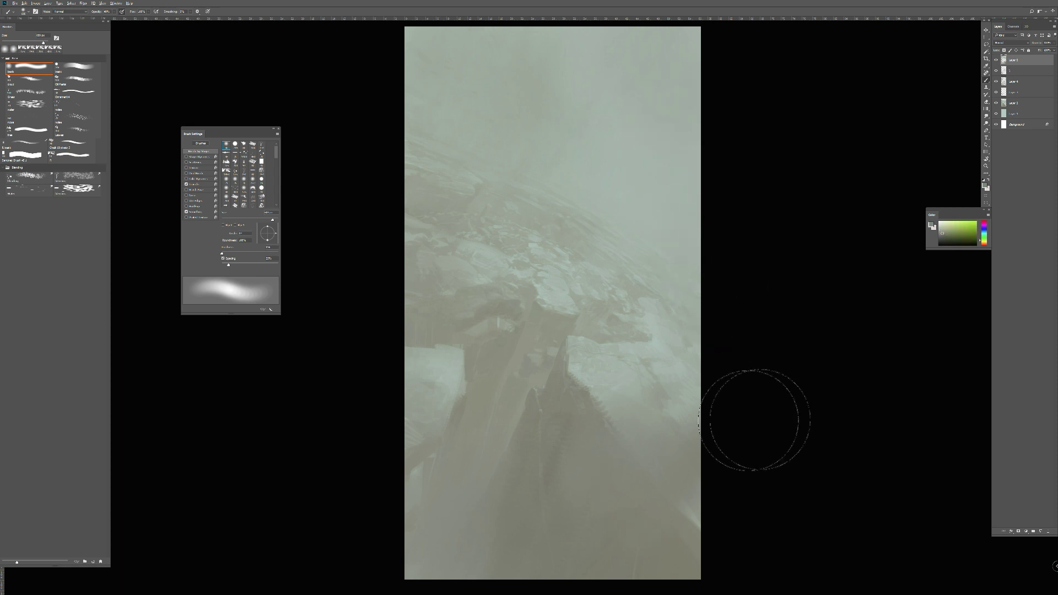
pyautogui.press('[')
pyautogui.press('[')
pyautogui.moveTo(692, 393); pyautogui.dragTo(660, 430)
pyautogui.press('F2')
pyautogui.hotkey('ctrl', '-')
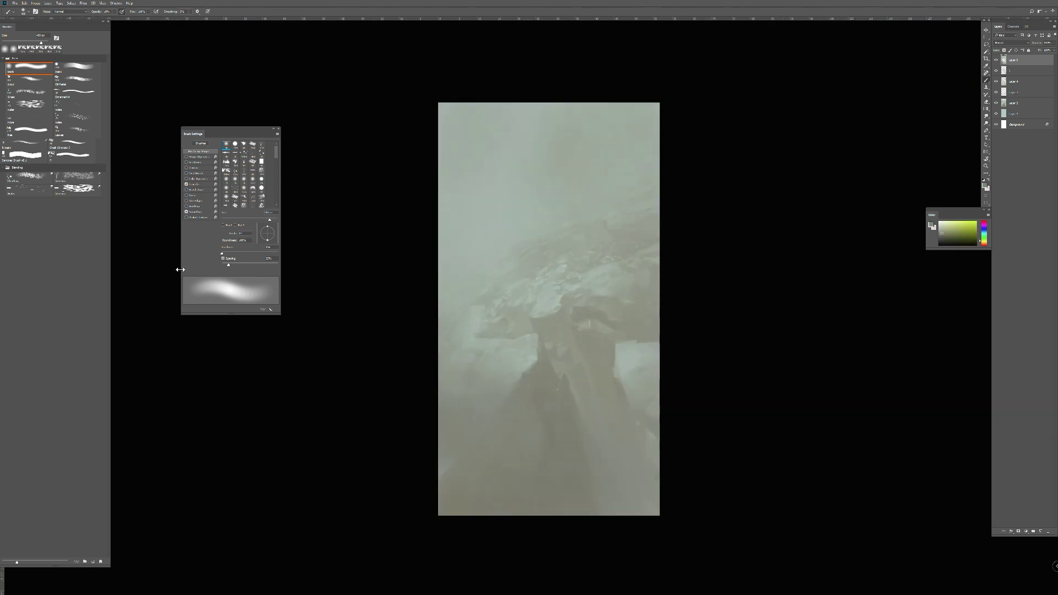
# - Save the painting as a layered Photoshop file named 20190213
pyautogui.hotkey('ctrl', 's')
pyautogui.write('20190213')
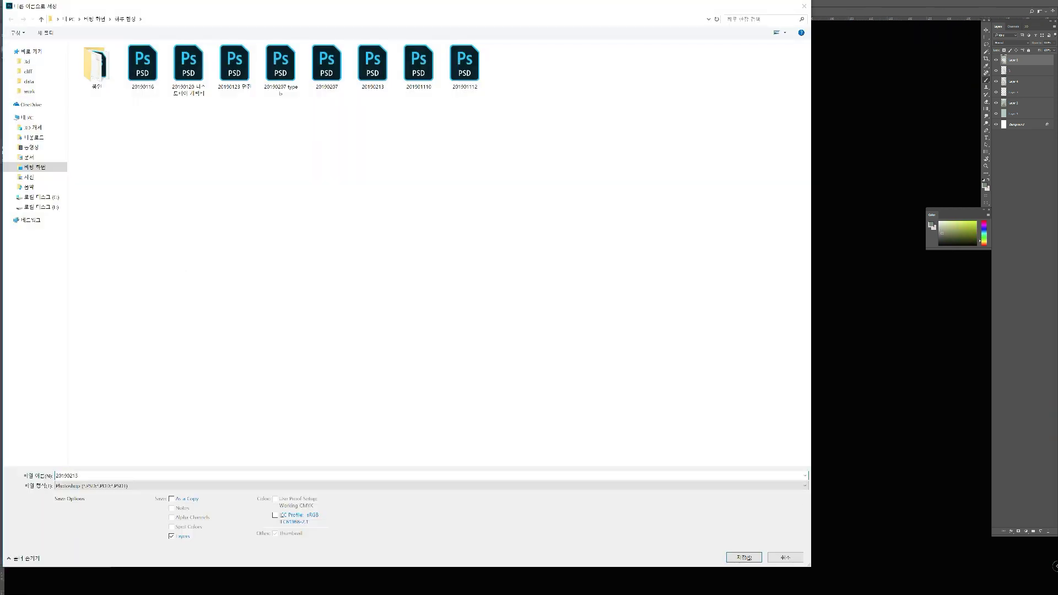
pyautogui.press('Return')
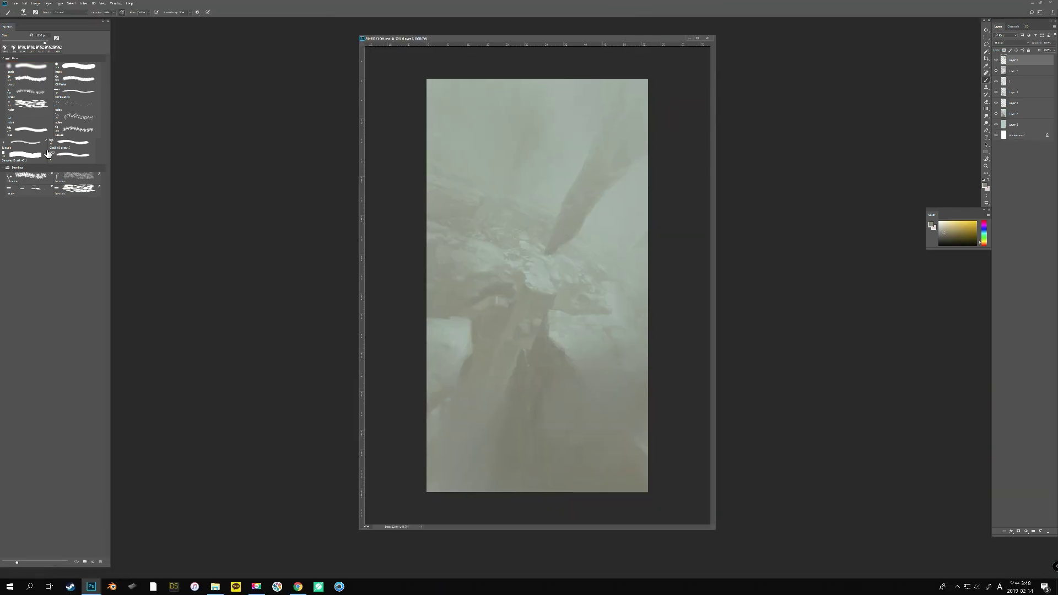
# - Switch to a different brush preset, enlarge the document window around the painting, and mirror the canvas to check the composition
pyautogui.click(70, 145)
pyautogui.click(70, 154)
pyautogui.moveTo(715, 529); pyautogui.dragTo(848, 594)
pyautogui.moveTo(649, 246); pyautogui.dragTo(674, 246)
pyautogui.hotkey('ctrl', ',')
pyautogui.press('F2')
pyautogui.press('F3')
pyautogui.press('F3')
pyautogui.press('F2')
pyautogui.hotkey('ctrl', ',')
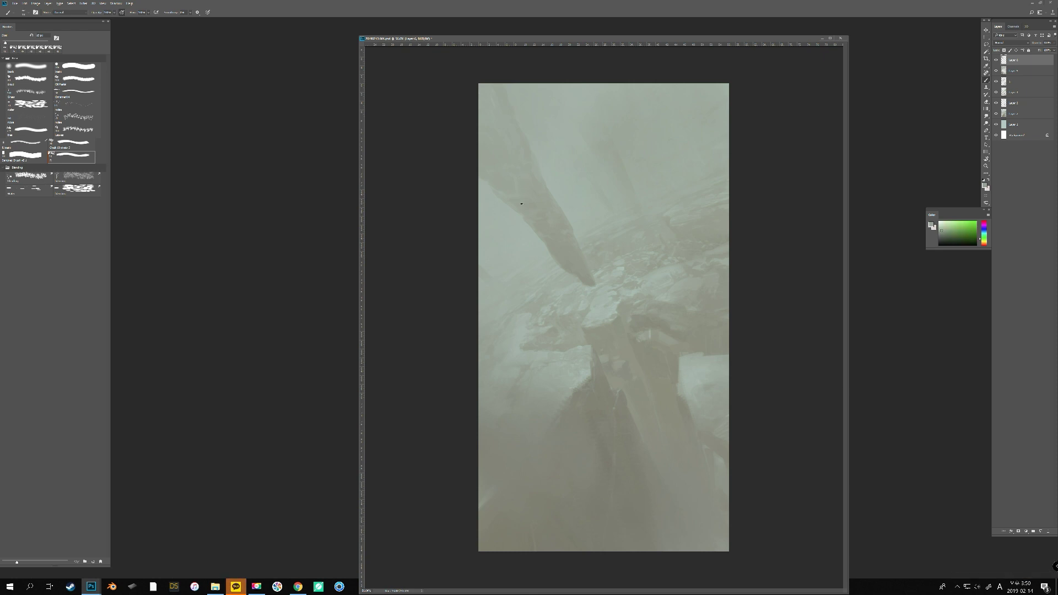
# - Refine the hanging slab's lower edge and pointed tip with a small brush, using tones sampled from the slab and the surrounding mist
pyautogui.keyDown('alt'); pyautogui.click(550, 226); pyautogui.keyUp('alt')
pyautogui.press(']')
pyautogui.press(']')
pyautogui.press(']')
pyautogui.press('9')
pyautogui.press('[')
pyautogui.press('[')
pyautogui.press('0')
pyautogui.keyDown('alt'); pyautogui.click(516, 223); pyautogui.keyUp('alt')
pyautogui.moveTo(513, 220); pyautogui.dragTo(513, 223)
pyautogui.keyDown('alt'); pyautogui.click(510, 231); pyautogui.keyUp('alt')
pyautogui.keyDown('alt'); pyautogui.click(548, 283); pyautogui.keyUp('alt')
pyautogui.keyDown('alt'); pyautogui.click(533, 256); pyautogui.keyUp('alt')
pyautogui.press('[')
pyautogui.moveTo(539, 246); pyautogui.dragTo(531, 255)
# - Sample the dark tone near the slab's upper end and dab tiny bird-like specks into the mist beside its lower edge
pyautogui.press('.')
pyautogui.press('.')
pyautogui.keyDown('alt'); pyautogui.click(527, 92); pyautogui.keyUp('alt')
pyautogui.press('[')
pyautogui.press('.')
pyautogui.press('.')
pyautogui.press('.')
pyautogui.press(']')
pyautogui.press(']')
pyautogui.press(']')
pyautogui.press(']')
pyautogui.press(']')
pyautogui.press(']')
pyautogui.press(']')
pyautogui.press('[')
pyautogui.press('.')
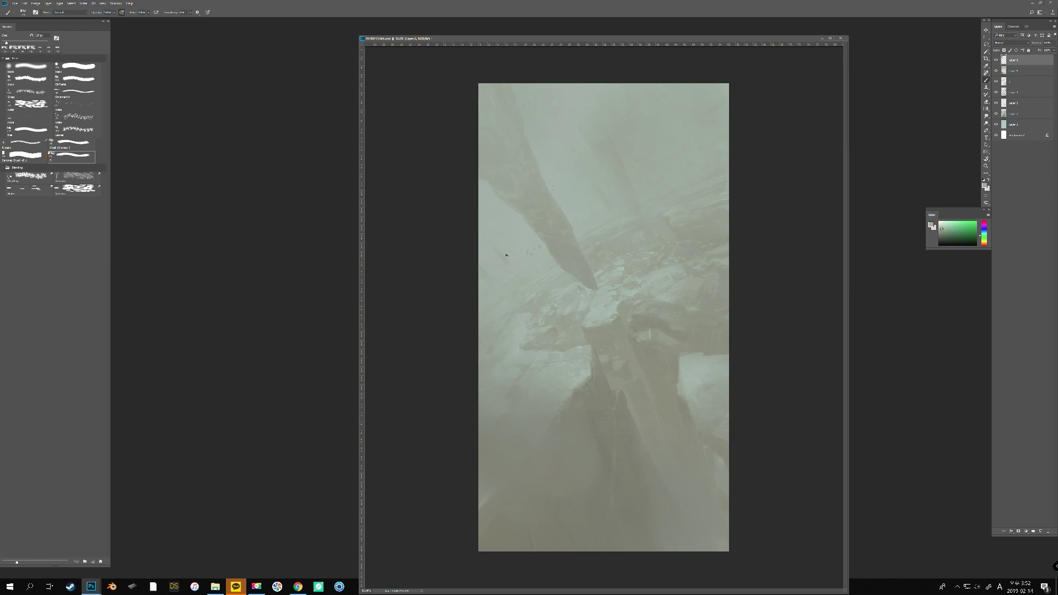
# - Resample the slab's upper tone and add finer specks in the sky above the horizon with a smaller brush at 90% opacity
pyautogui.press(']')
pyautogui.press(']')
pyautogui.press(']')
pyautogui.press(']')
pyautogui.press(']')
pyautogui.press(']')
pyautogui.press('[')
pyautogui.keyDown('alt'); pyautogui.click(519, 116); pyautogui.keyUp('alt')
pyautogui.press('[')
pyautogui.press('[')
pyautogui.press('[')
pyautogui.press('[')
pyautogui.press('[')
pyautogui.press('[')
pyautogui.press('9')
pyautogui.press('.')
pyautogui.press('.')
pyautogui.press('.')
pyautogui.press('.')
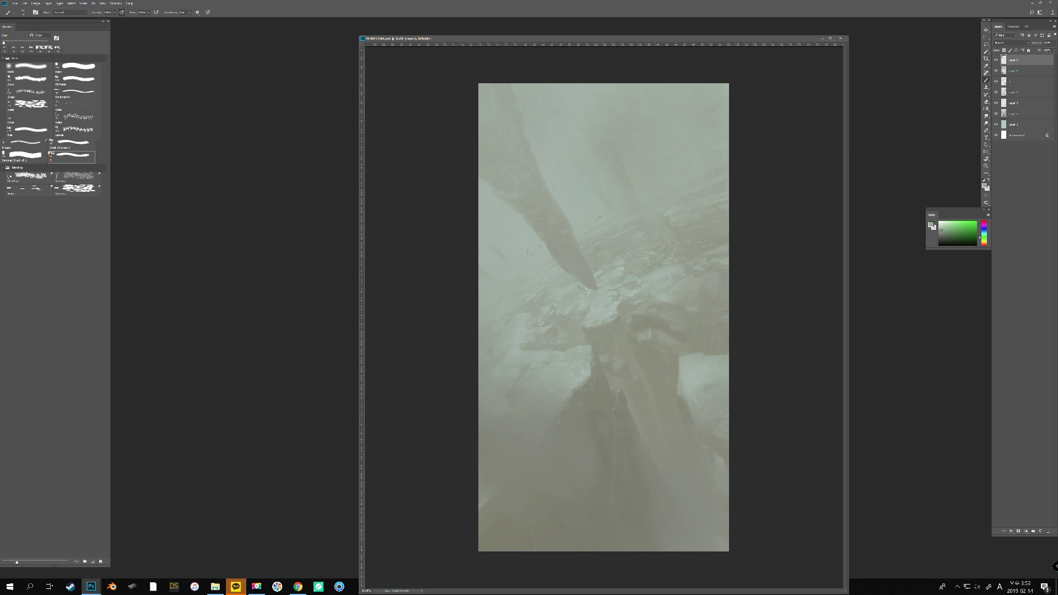
# - Flip the canvas horizontally and sample the slab's edge tone for further small details in the sky
pyautogui.press('.')
pyautogui.press('F2')
pyautogui.keyDown('alt'); pyautogui.click(660, 200); pyautogui.keyUp('alt')
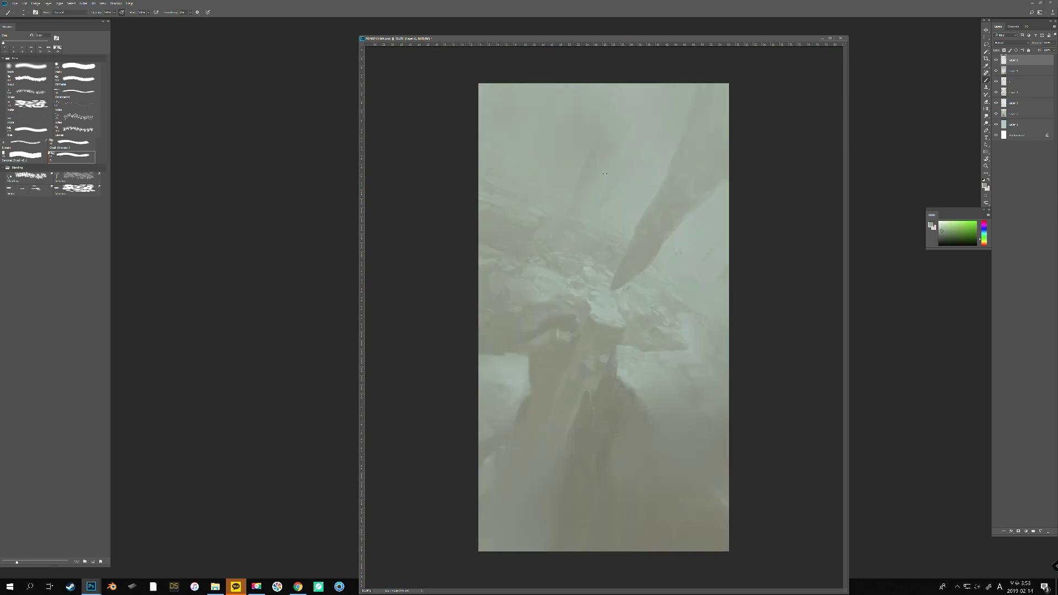